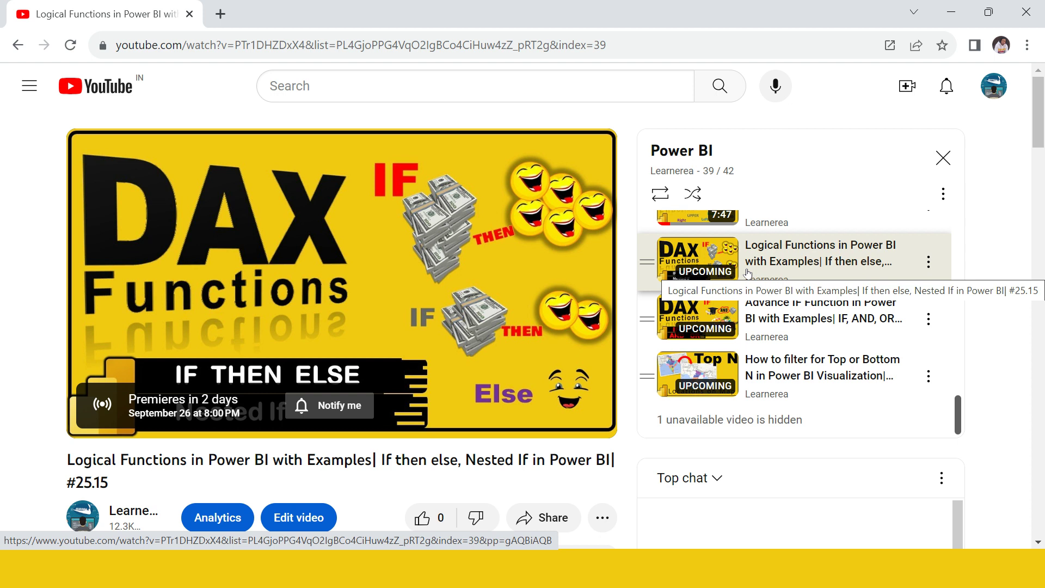
# Switch to Power BI Desktop and bring up the Notepad note of billing categories over the Sales_basic table
pyautogui.hotkey('alt', 'Tab')
pyautogui.press('Tab')
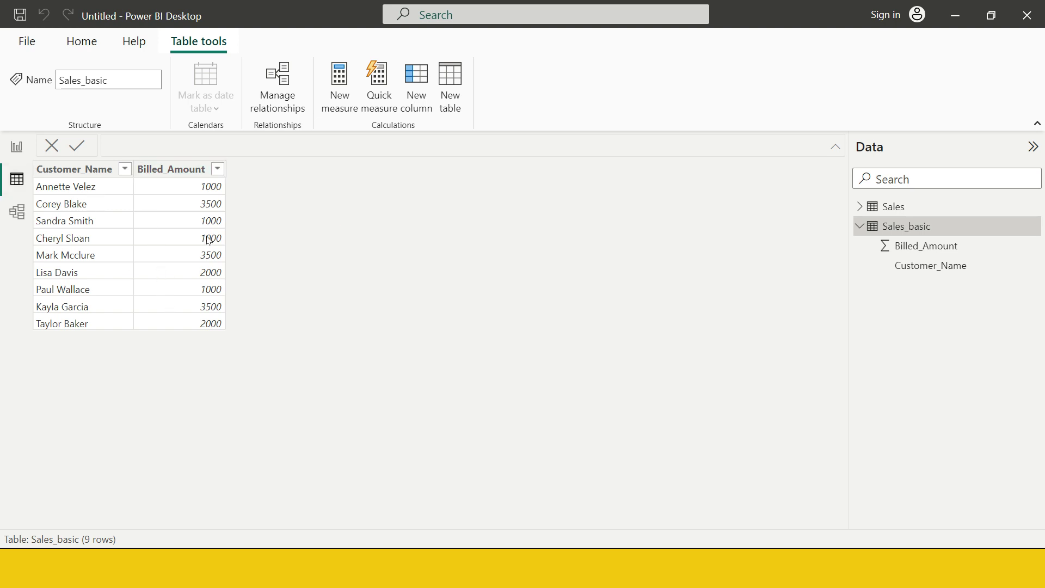
pyautogui.hotkey('alt', 'Tab')
pyautogui.press('Tab')
pyautogui.press('Tab')
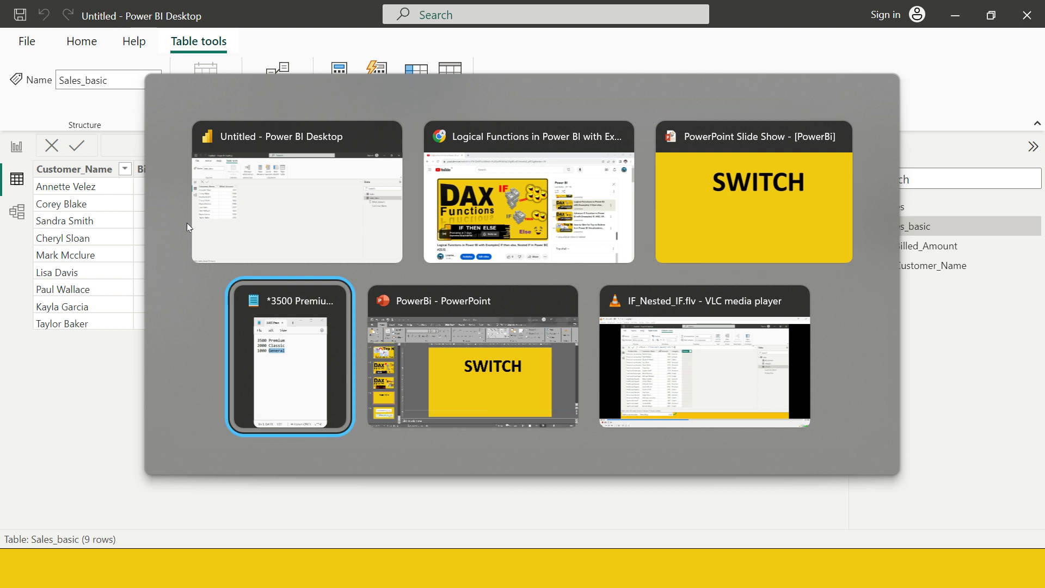
pyautogui.click(719, 158)
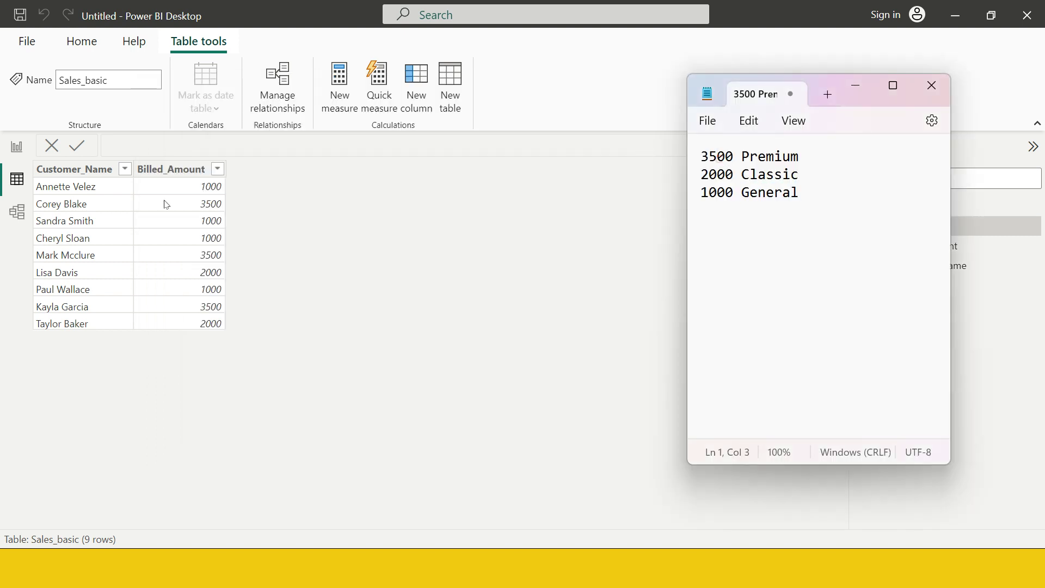
# Add a calculated column to the Sales_basic table and name it profilingIf
pyautogui.click(202, 270)
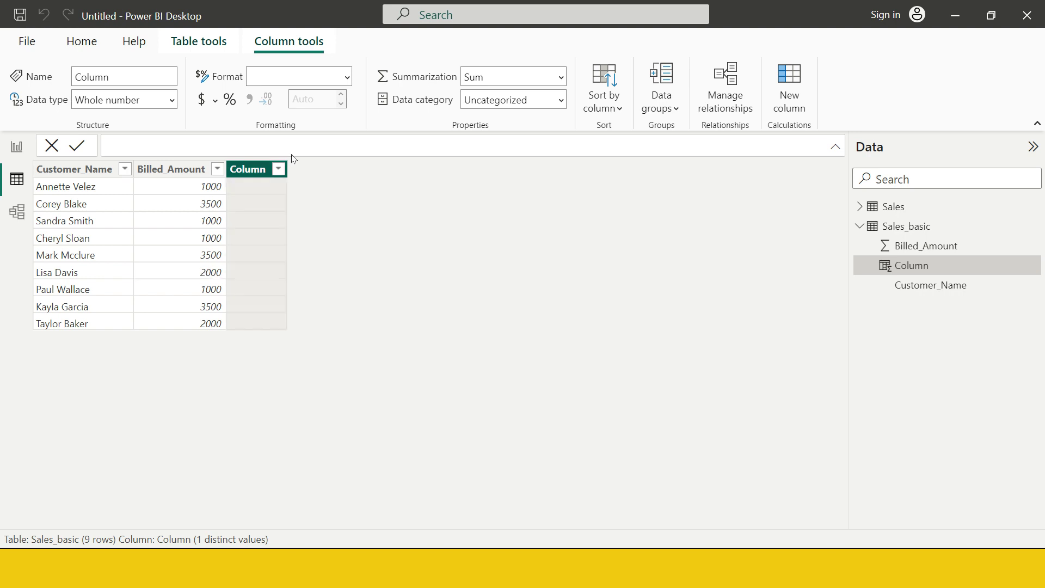
pyautogui.doubleClick(150, 147)
pyautogui.write('pro')
pyautogui.write('filin')
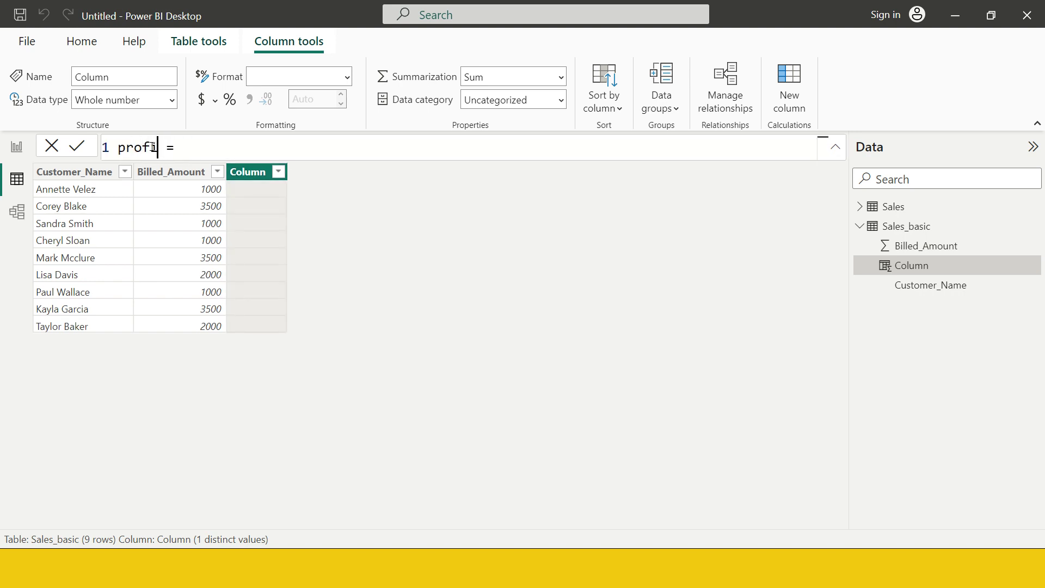
pyautogui.write('g')
pyautogui.write('If')
pyautogui.press('End')
# Start the profilingIf formula with an IF that returns "Premium" when Sales_basic[Billed_Amount] equals 3500, ending with a new line
pyautogui.write('if')
pyautogui.press('Tab')
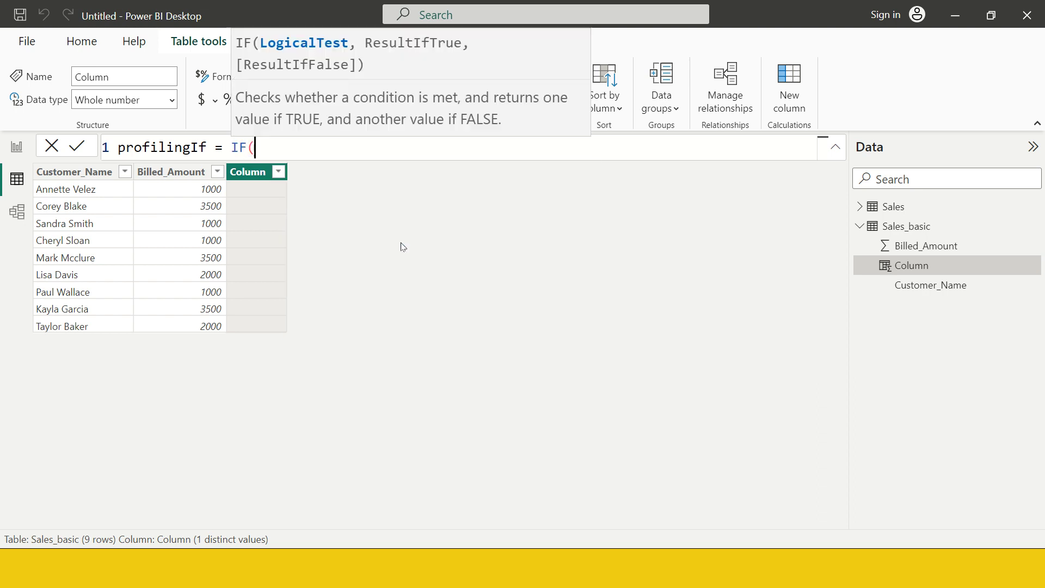
pyautogui.write('bill')
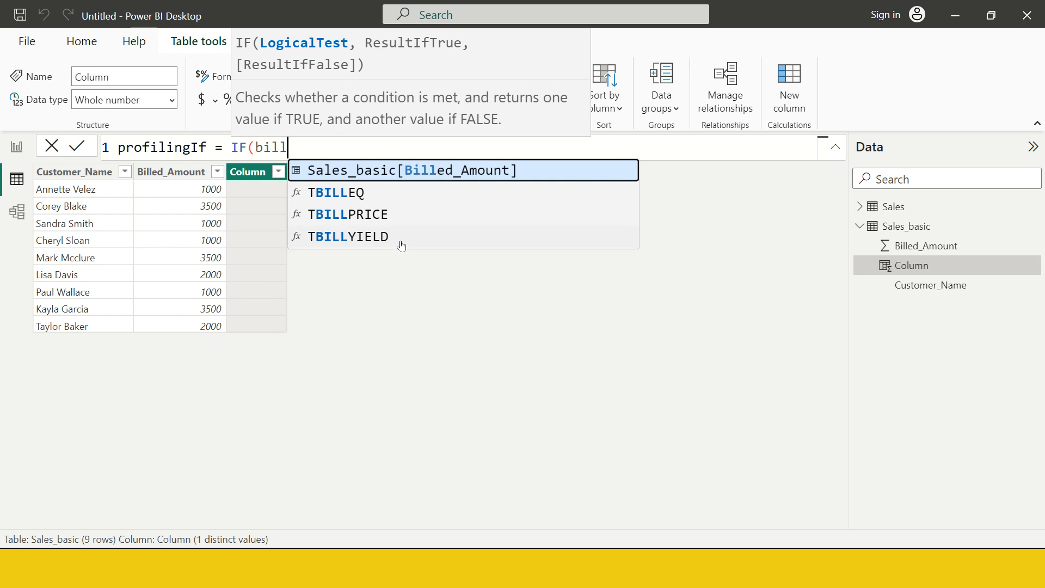
pyautogui.press('Tab')
pyautogui.write('=')
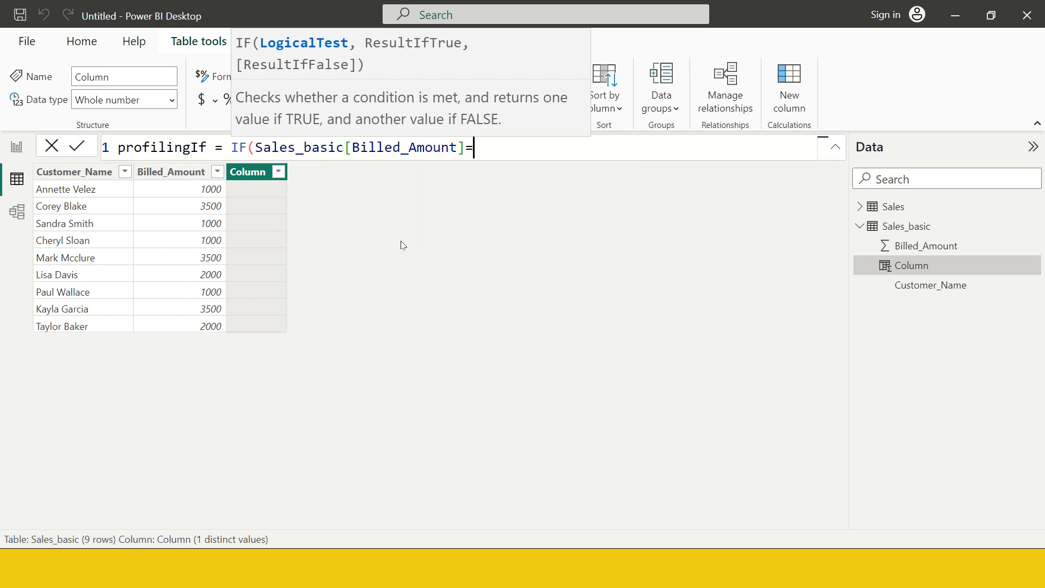
pyautogui.write('3500,"')
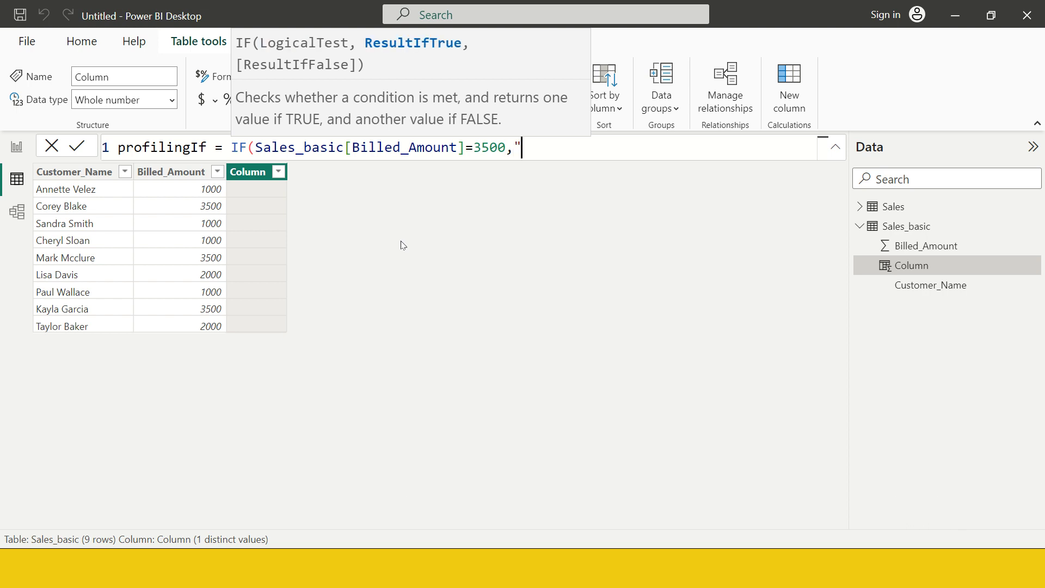
pyautogui.write('Premium",')
pyautogui.hotkey('shift', 'Return')
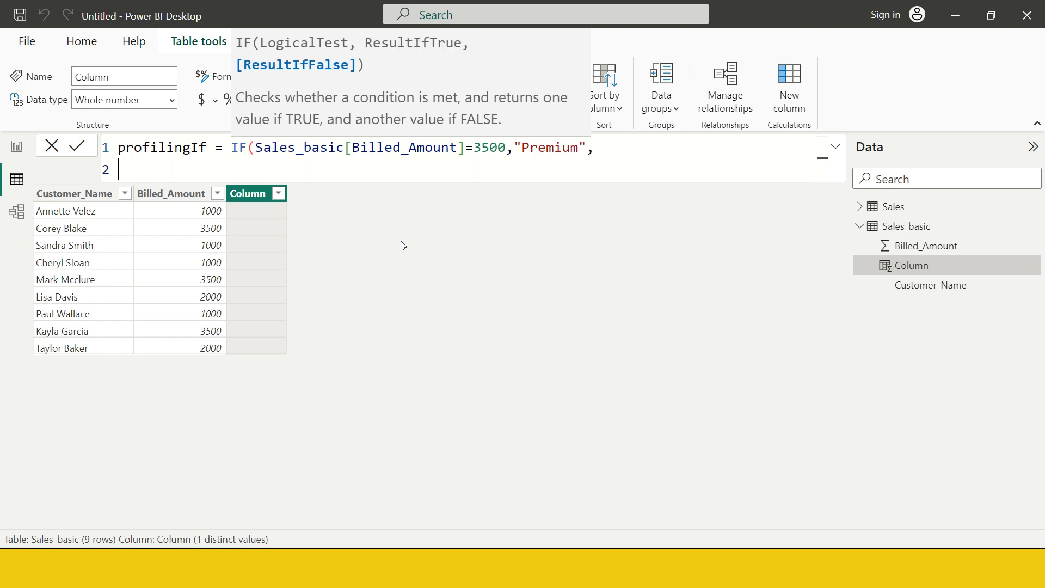
# Nest a second IF returning "Classic" when Sales_basic[Billed_Amount] equals 2000, otherwise "General", and close both functions
pyautogui.write('if')
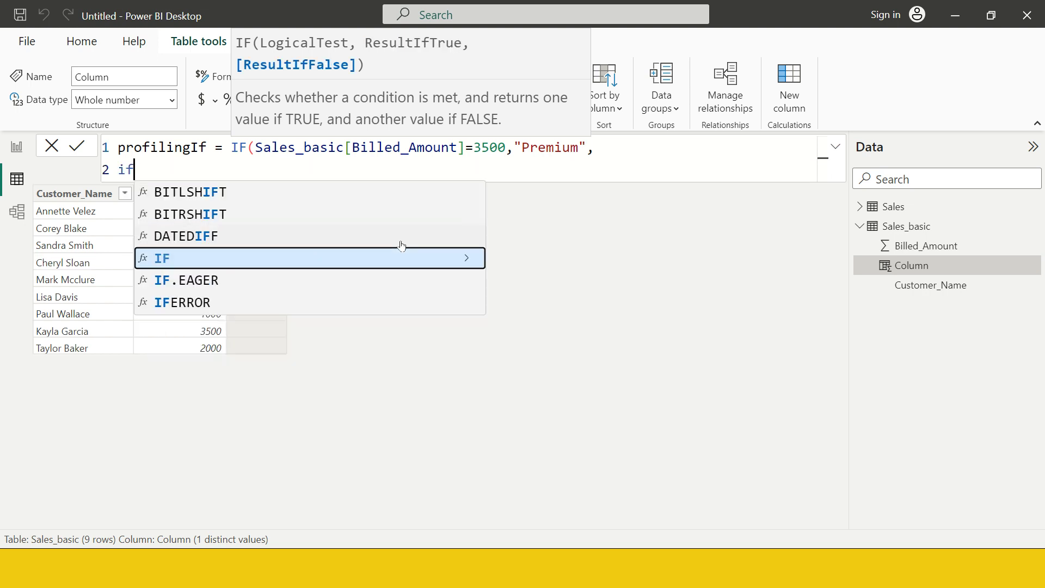
pyautogui.press('Tab')
pyautogui.write('bill')
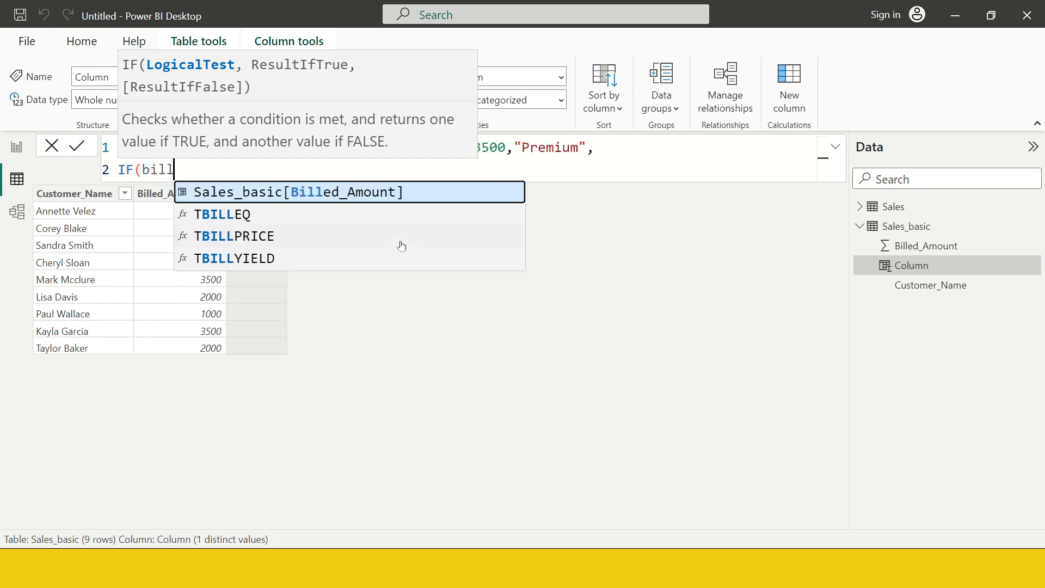
pyautogui.press('Tab')
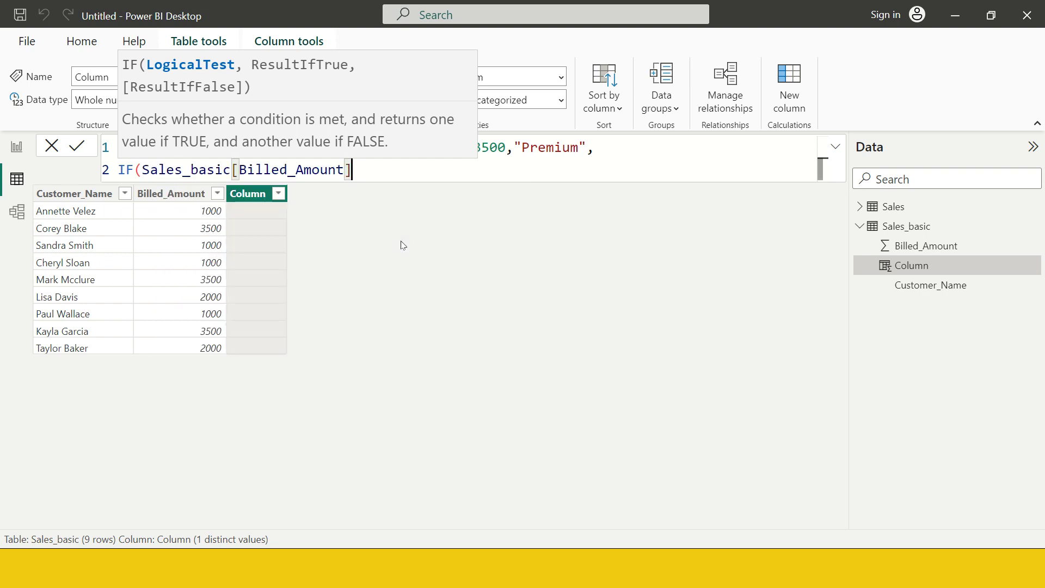
pyautogui.write('=20')
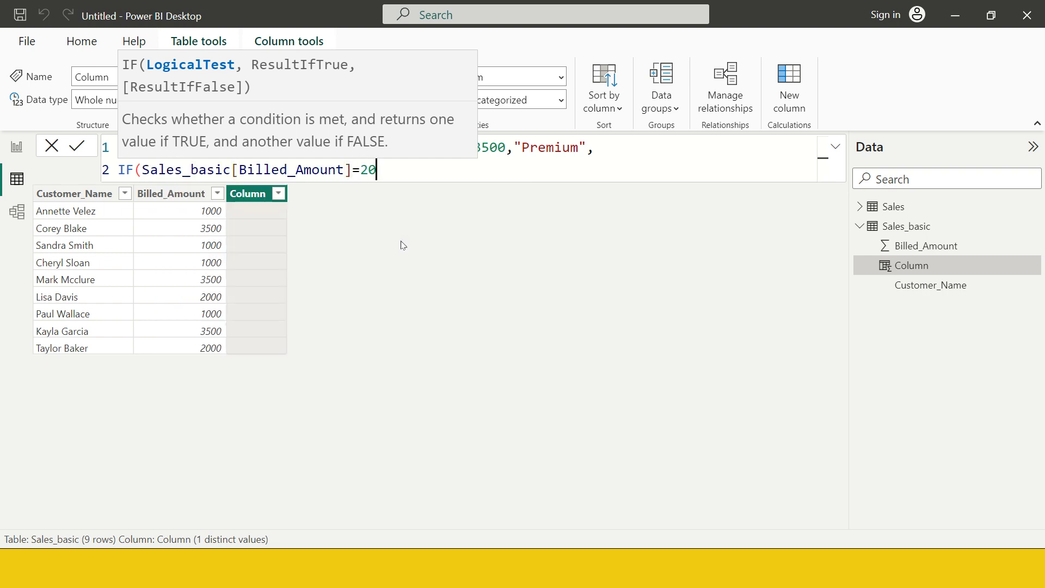
pyautogui.write('00,"Classic","Gen')
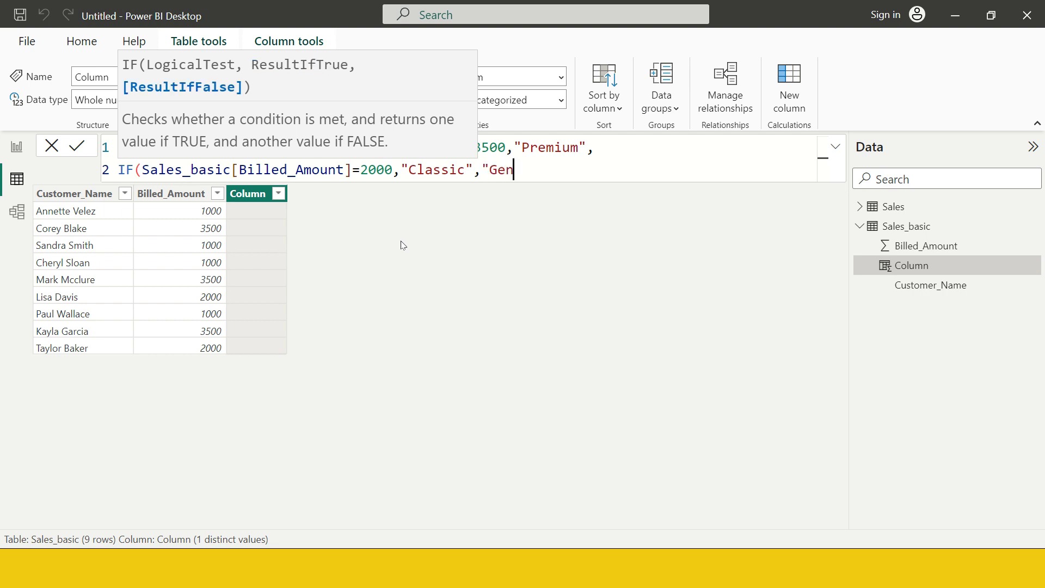
pyautogui.write('eral")')
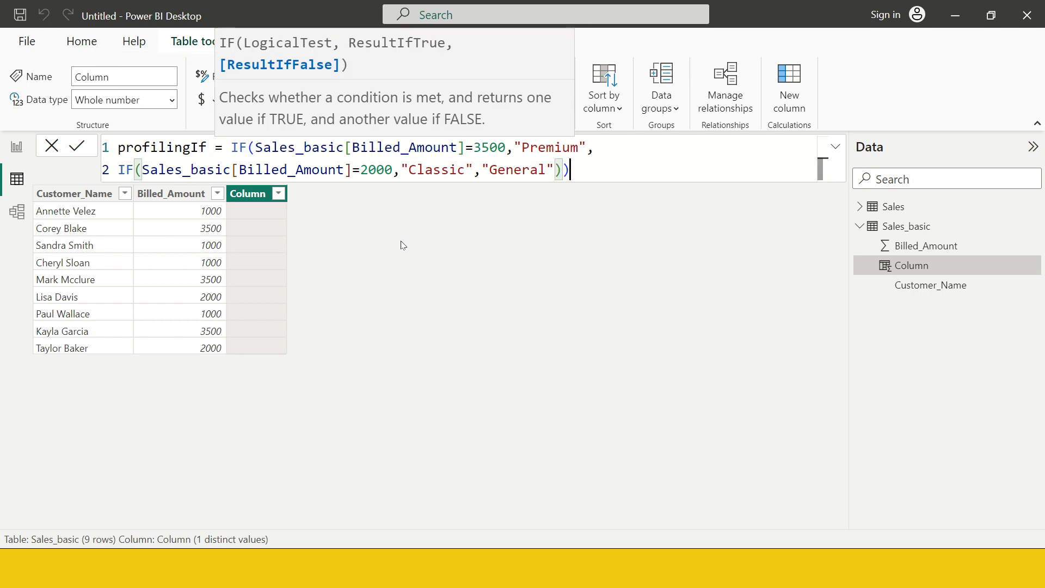
pyautogui.write(')')
# Indent the nested IF line to align under the first IF and commit the profilingIf formula
pyautogui.press('Home')
pyautogui.press('Tab')
pyautogui.press('Tab')
pyautogui.press('Tab')
pyautogui.press('Tab')
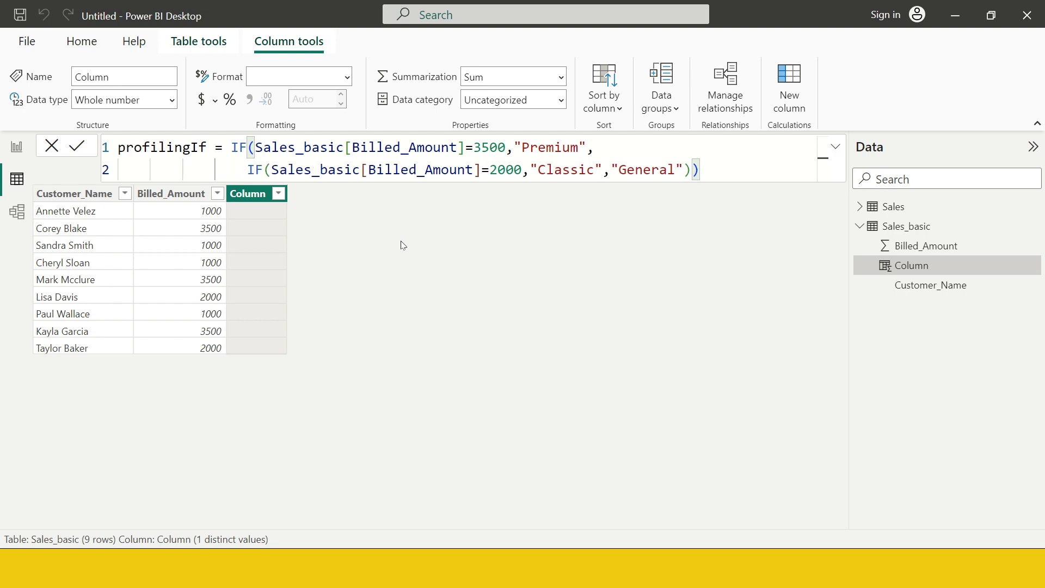
pyautogui.press('BackSpace')
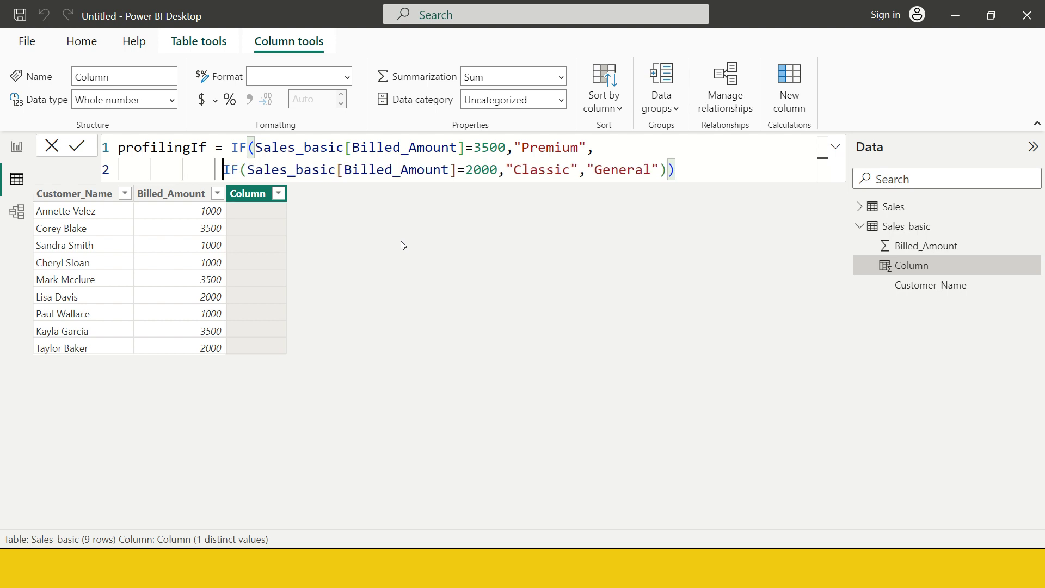
pyautogui.click(697, 171)
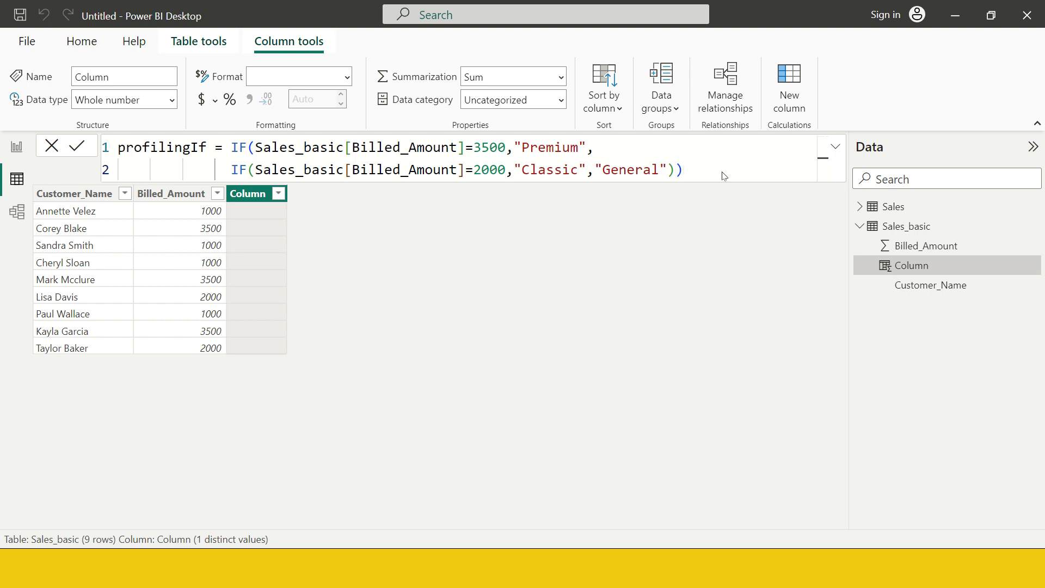
pyautogui.click(246, 267)
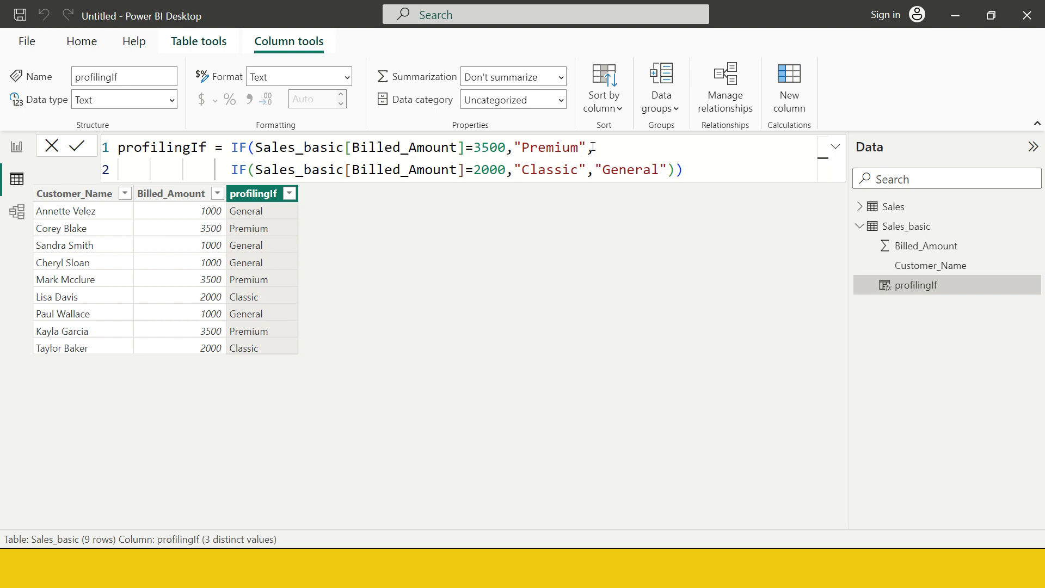
pyautogui.click(608, 154)
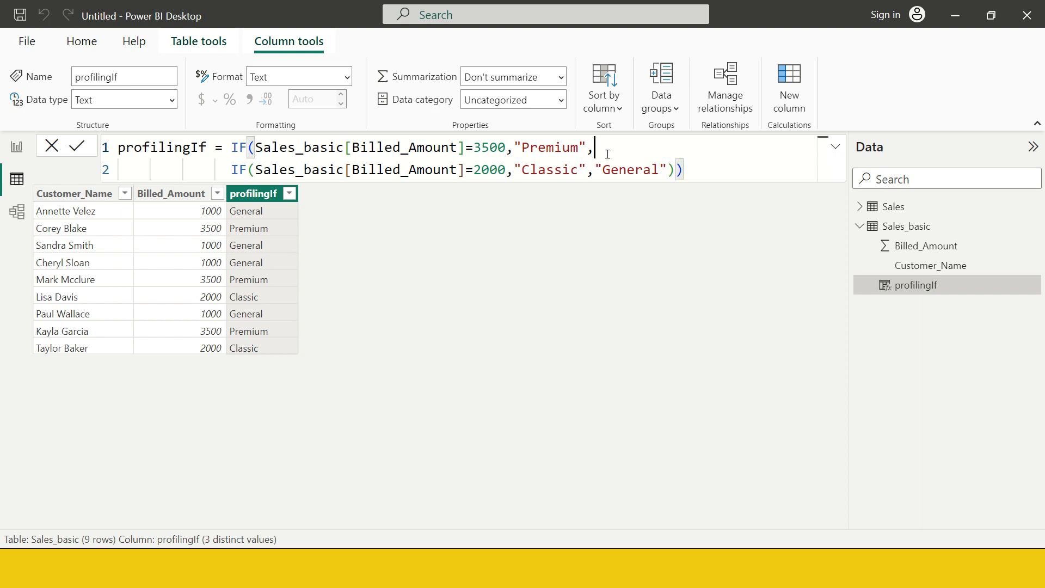
pyautogui.click(232, 170)
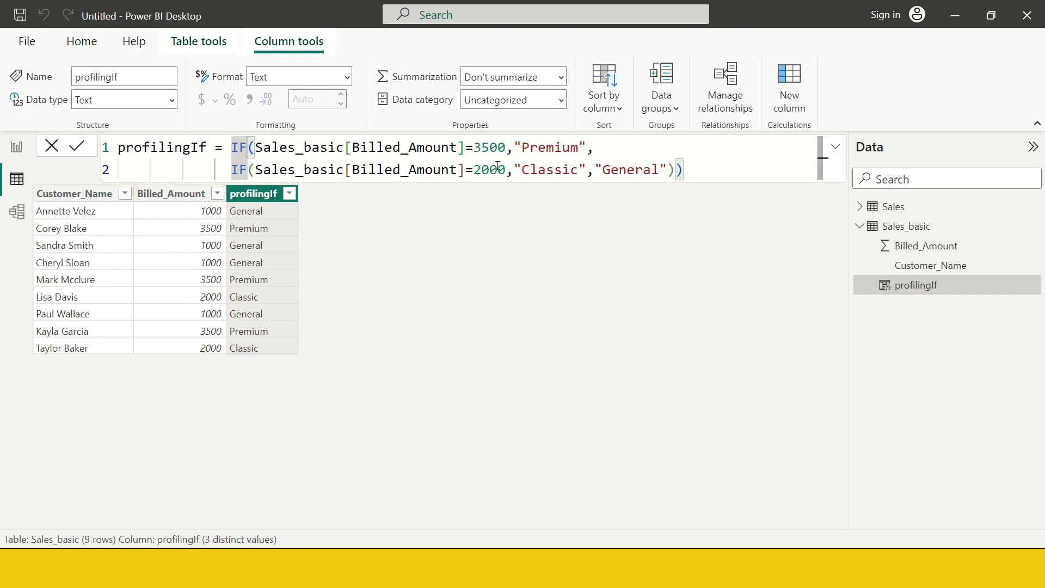
pyautogui.click(253, 208)
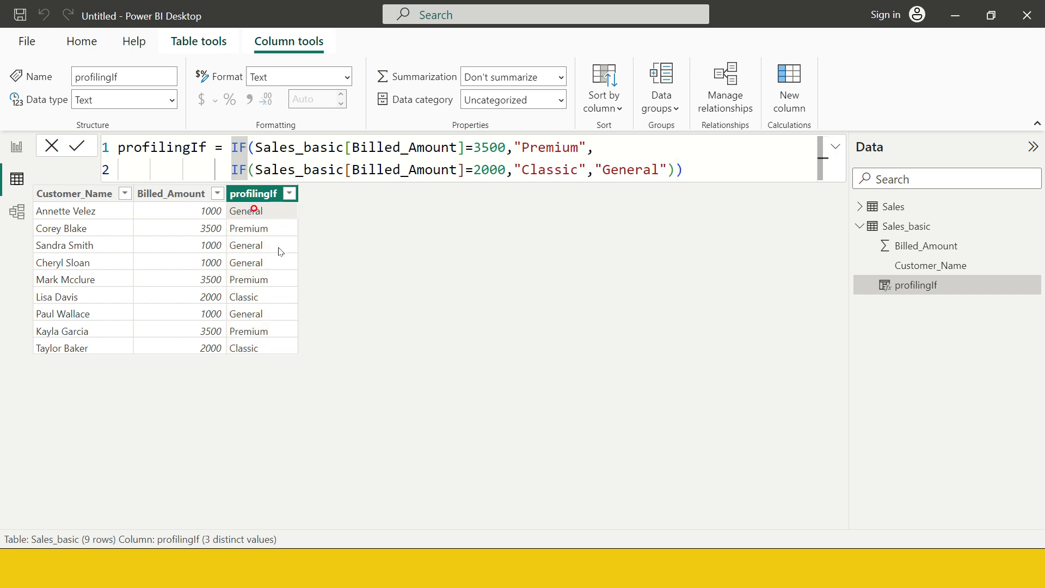
# Add another calculated column to Sales_basic and name it profilingSwitch
pyautogui.click(787, 95)
pyautogui.doubleClick(148, 148)
pyautogui.write('profil')
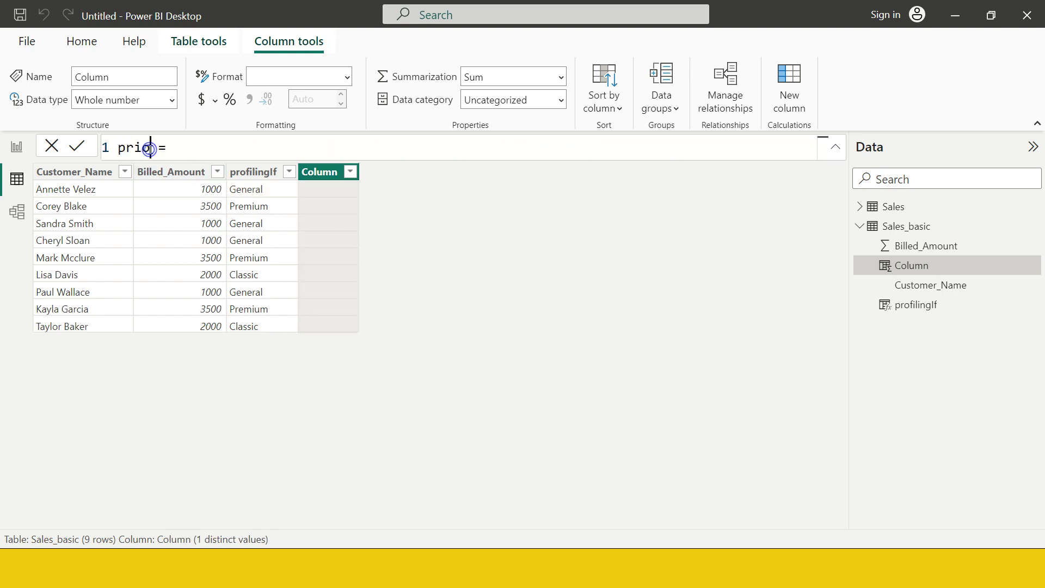
pyautogui.write('ingSwi')
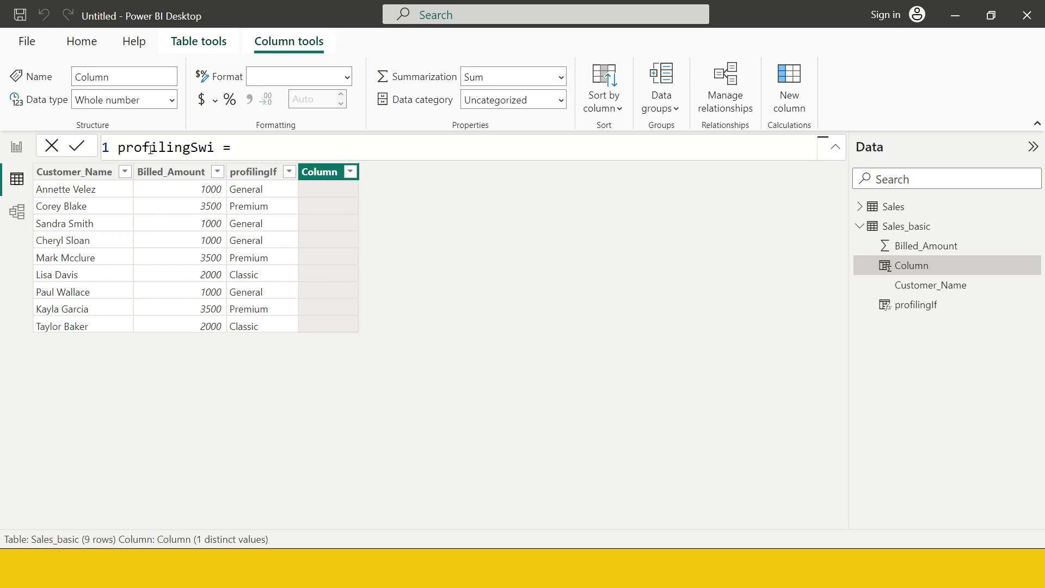
pyautogui.write('tch')
pyautogui.press('End')
# Start the profilingSwitch formula with SWITCH on Sales_basic[Billed_Amount], mapping 3500 to "Premium"
pyautogui.write('sw')
pyautogui.press('Tab')
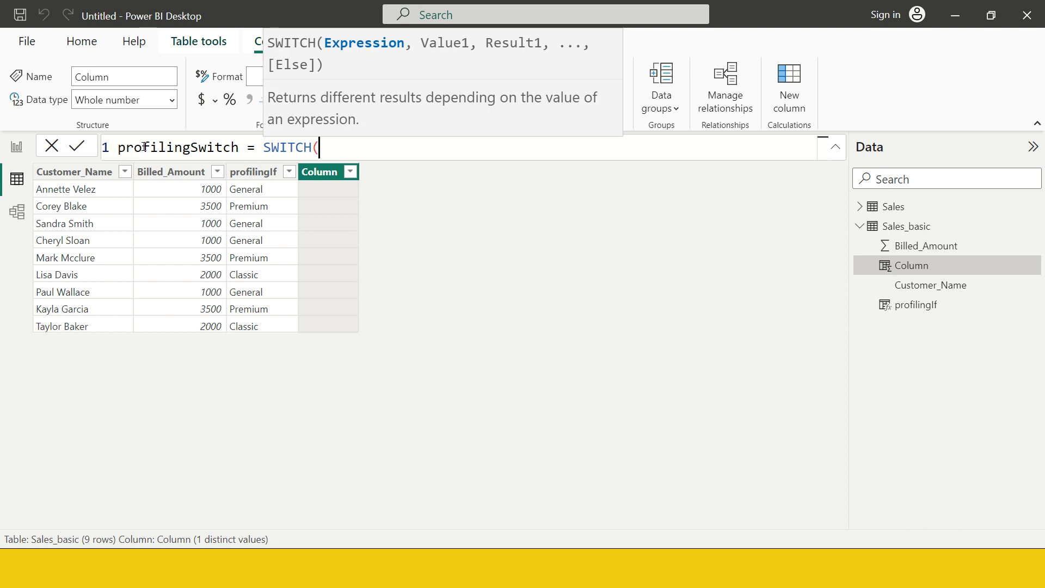
pyautogui.write('bill')
pyautogui.press('Tab')
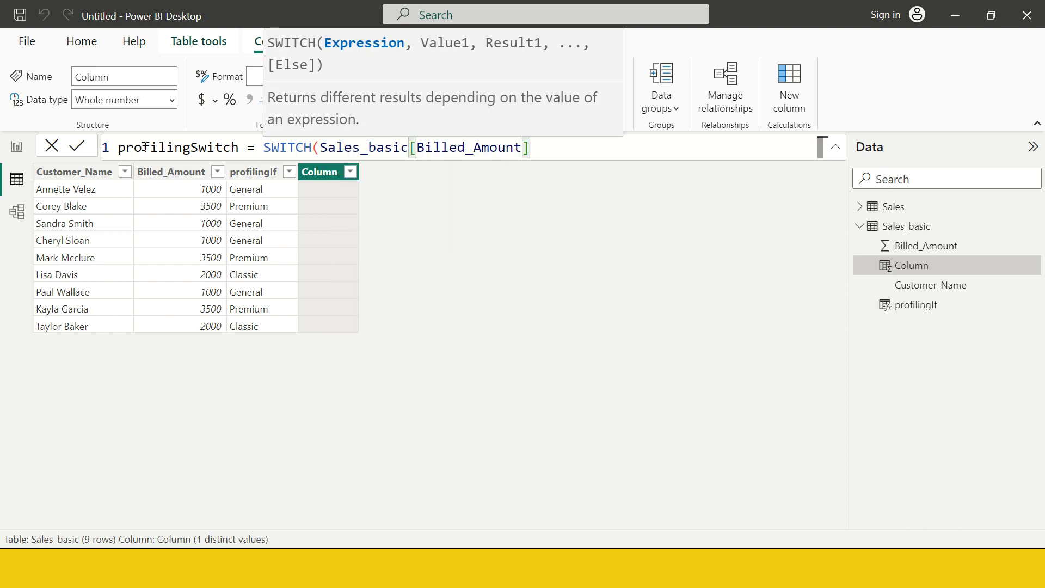
pyautogui.write(',')
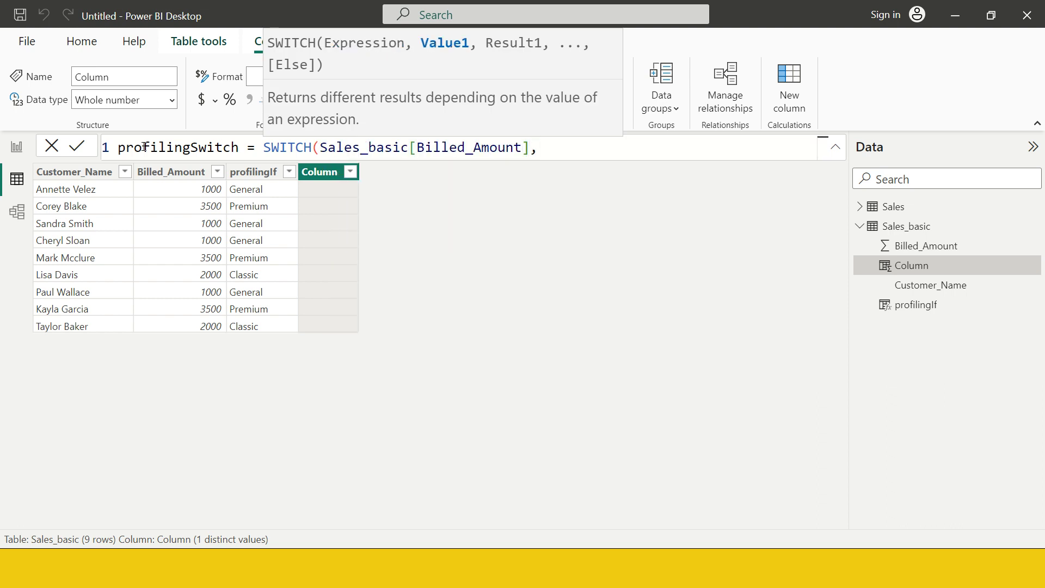
pyautogui.write('3500,"Premium",')
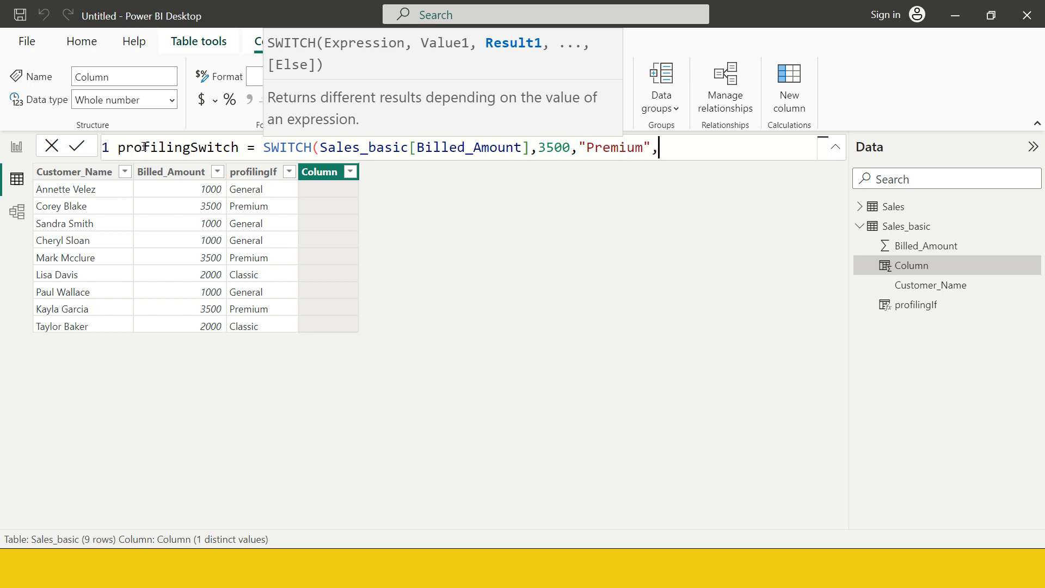
# Add a second SWITCH line aligned under the 3500 pair, mapping 2000 to "Classic"
pyautogui.hotkey('shift', 'Return')
pyautogui.press('Tab')
pyautogui.press('Tab')
pyautogui.press('Tab')
pyautogui.press('Tab')
pyautogui.press('Tab')
pyautogui.press('Tab')
pyautogui.press('Tab')
pyautogui.press('Tab')
pyautogui.press('Tab')
pyautogui.press('Tab')
pyautogui.press('Tab')
pyautogui.press('Tab')
pyautogui.press('Tab')
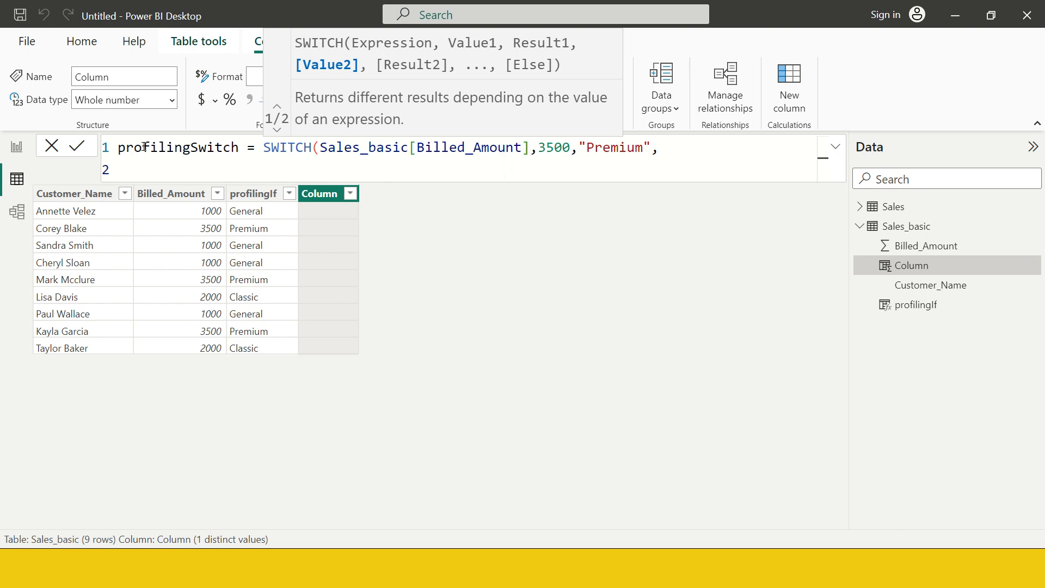
pyautogui.write('2')
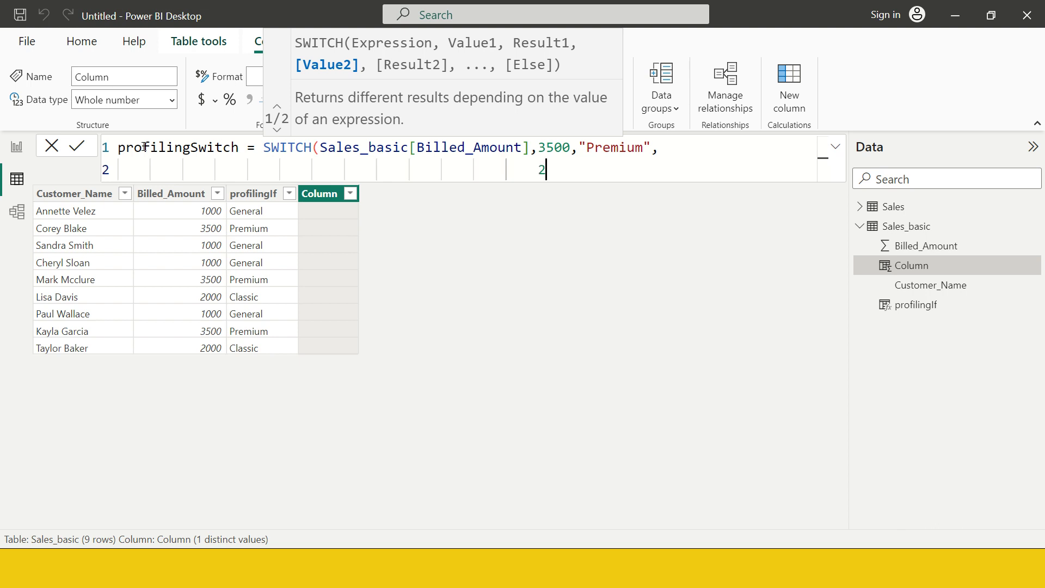
pyautogui.write('000,"Classic')
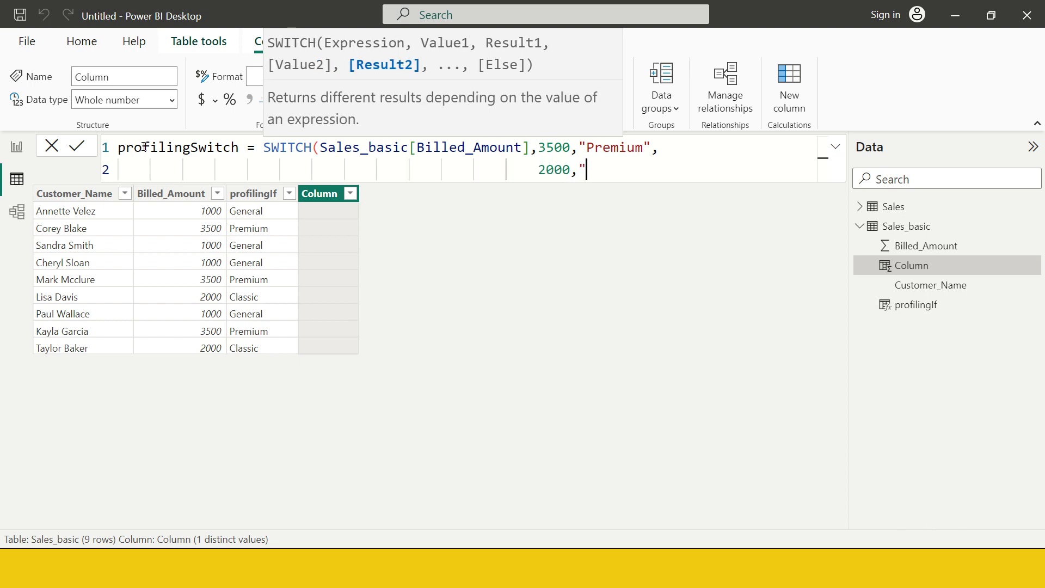
pyautogui.write('",')
# Add a third SWITCH line mapping 1000 to "General" and close the function
pyautogui.hotkey('shift', 'Return')
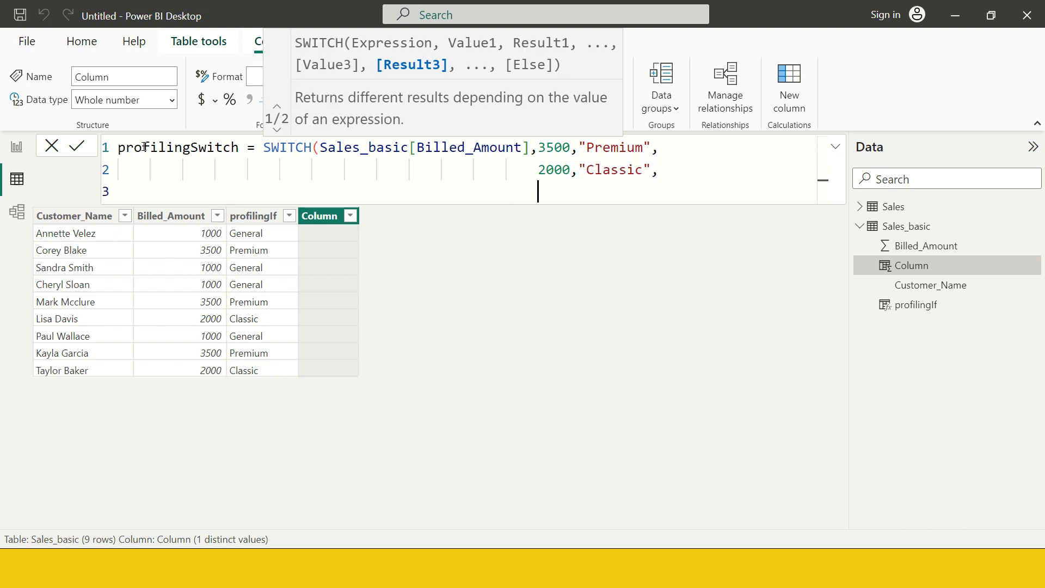
pyautogui.write('10')
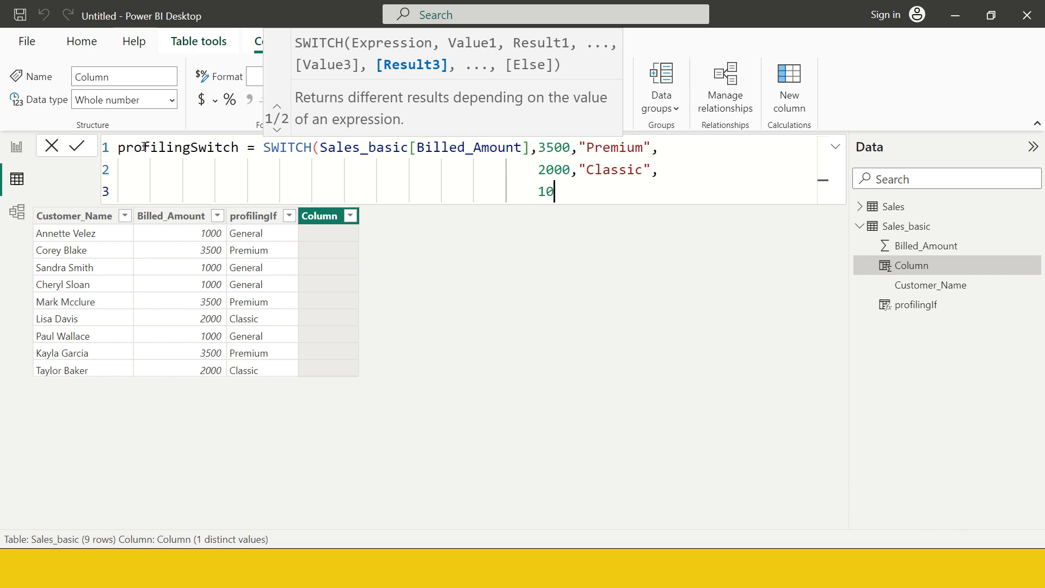
pyautogui.write('00,"General")')
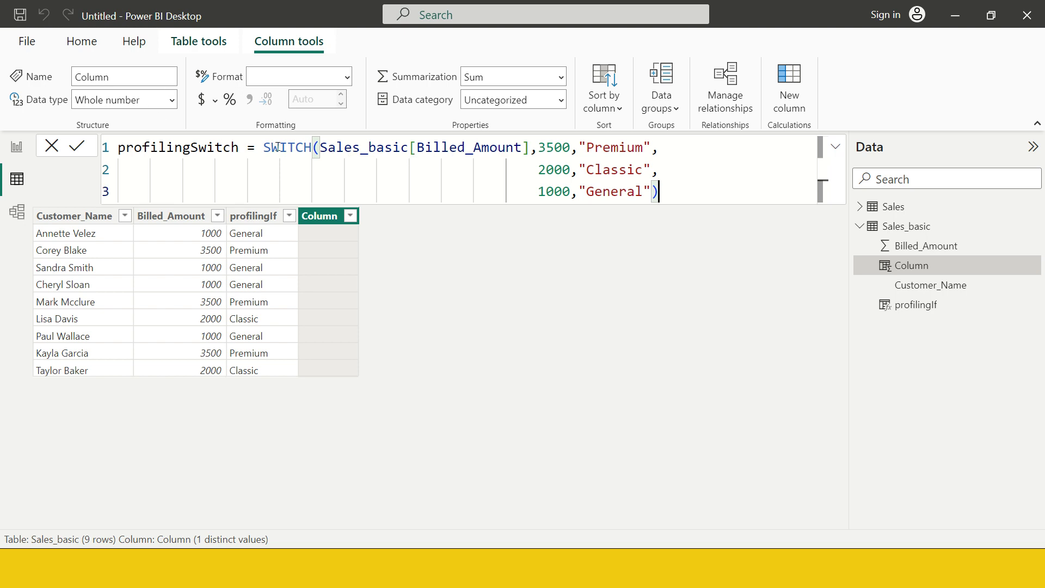
# Review the expression and value-result pairs of the profilingSwitch formula, and commit the column
pyautogui.moveTo(320, 147); pyautogui.dragTo(530, 148)
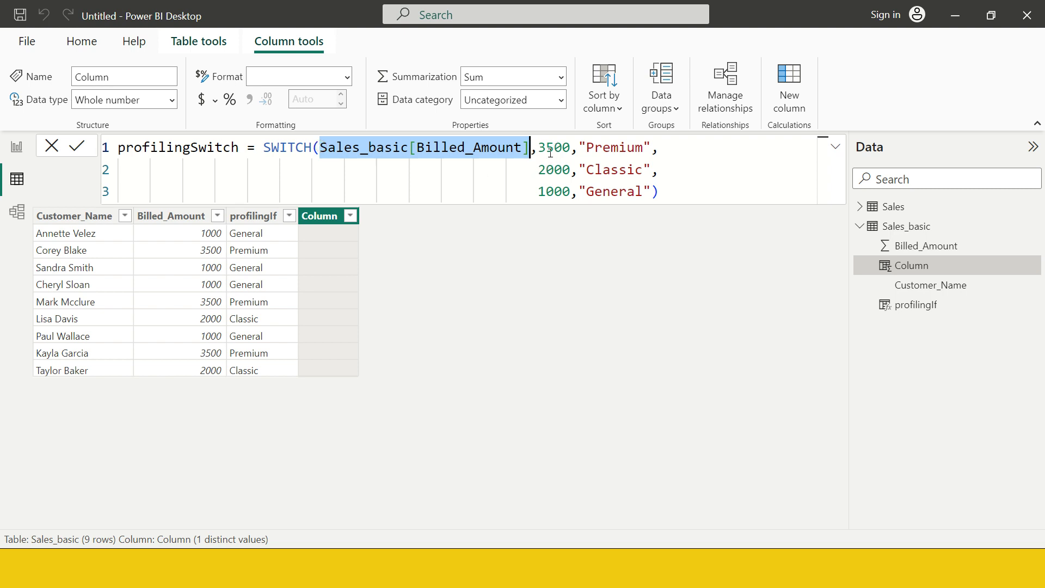
pyautogui.moveTo(538, 148); pyautogui.dragTo(651, 191)
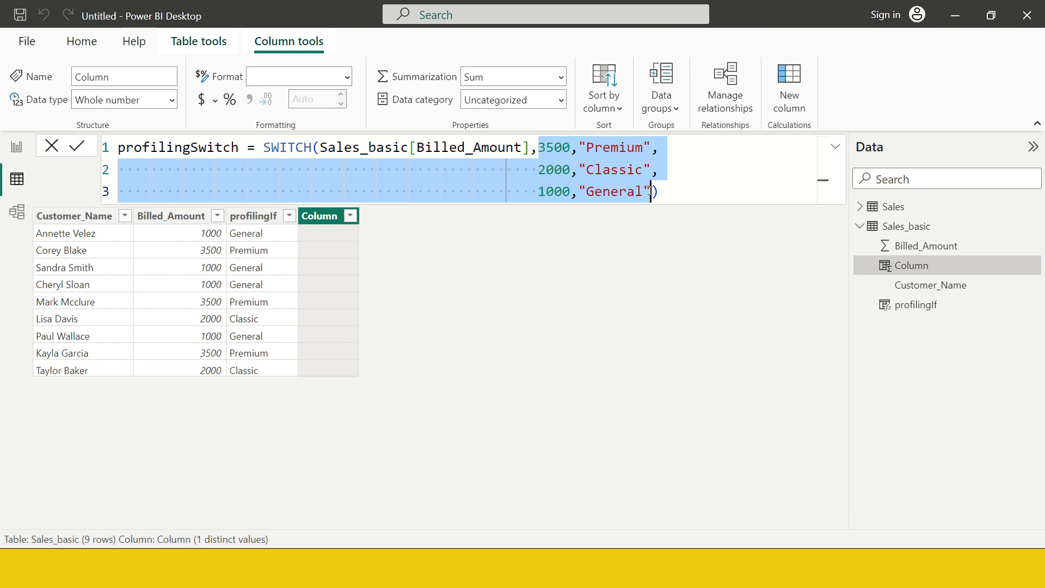
pyautogui.click(651, 191)
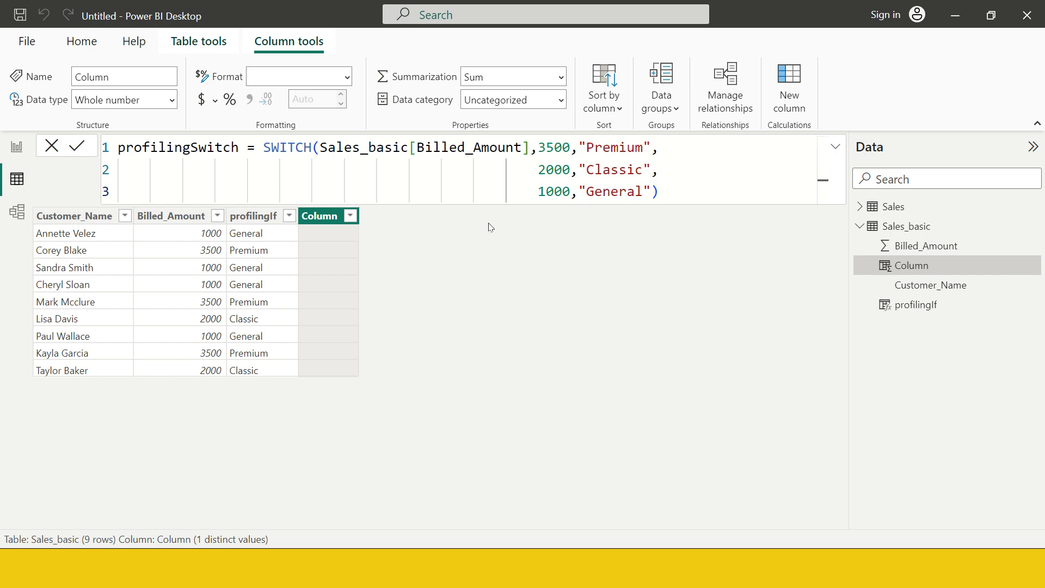
pyautogui.press('Return')
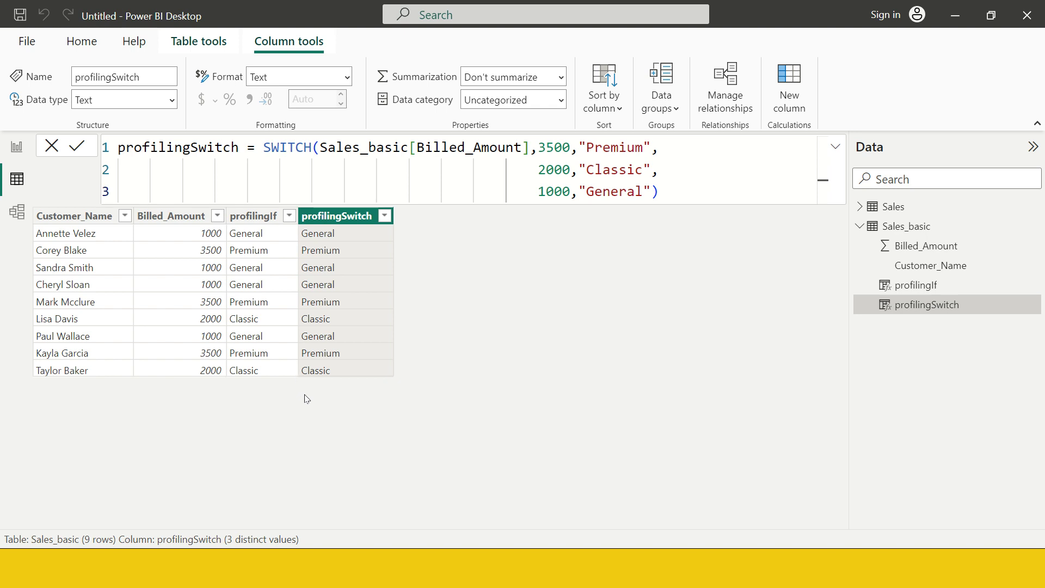
# Compare the nested IF conditions in the profilingIf formula with the SWITCH formula in profilingSwitch
pyautogui.click(261, 238)
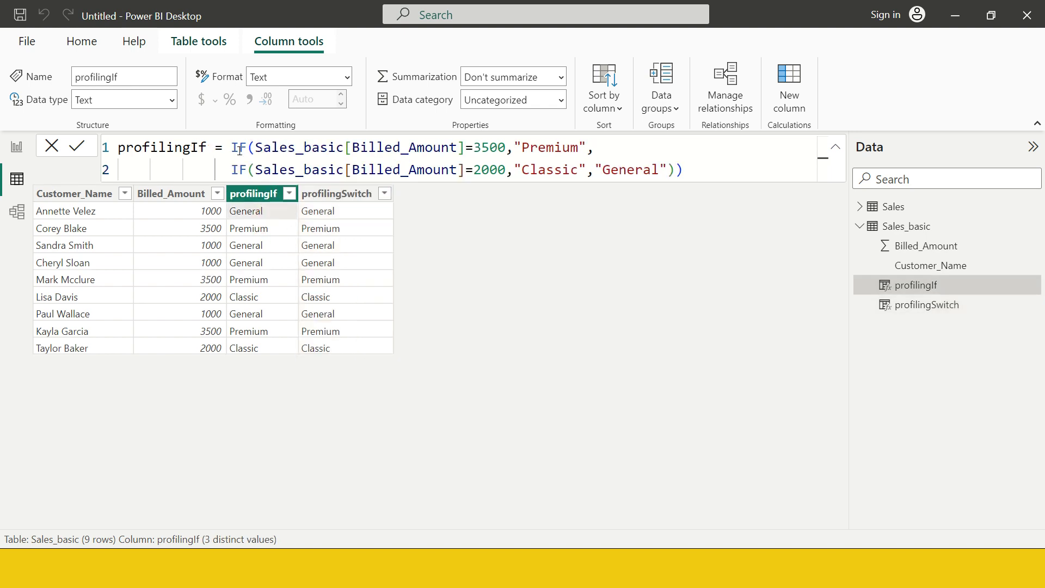
pyautogui.moveTo(232, 147); pyautogui.dragTo(509, 152)
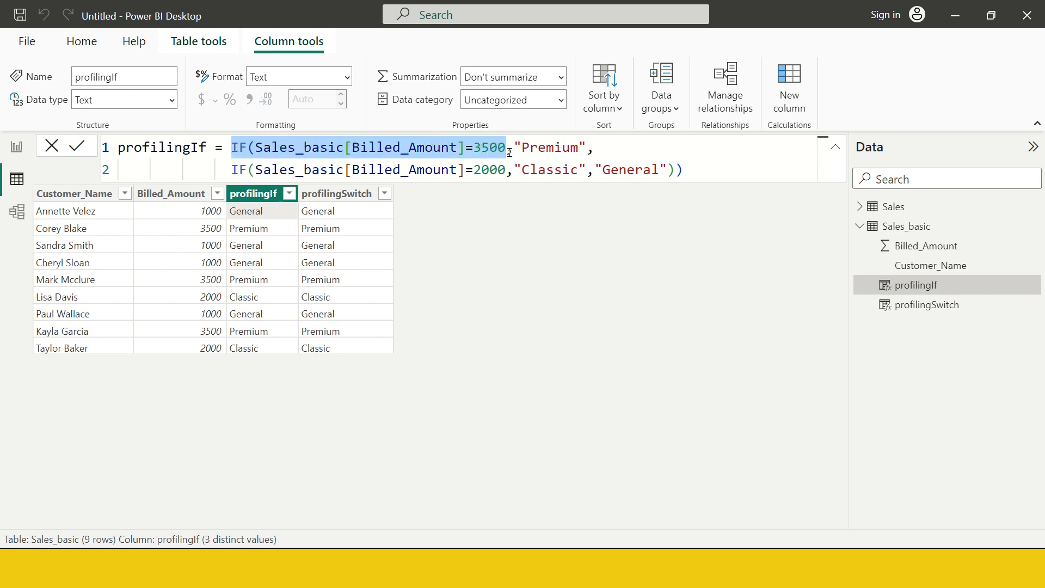
pyautogui.moveTo(233, 170); pyautogui.dragTo(506, 170)
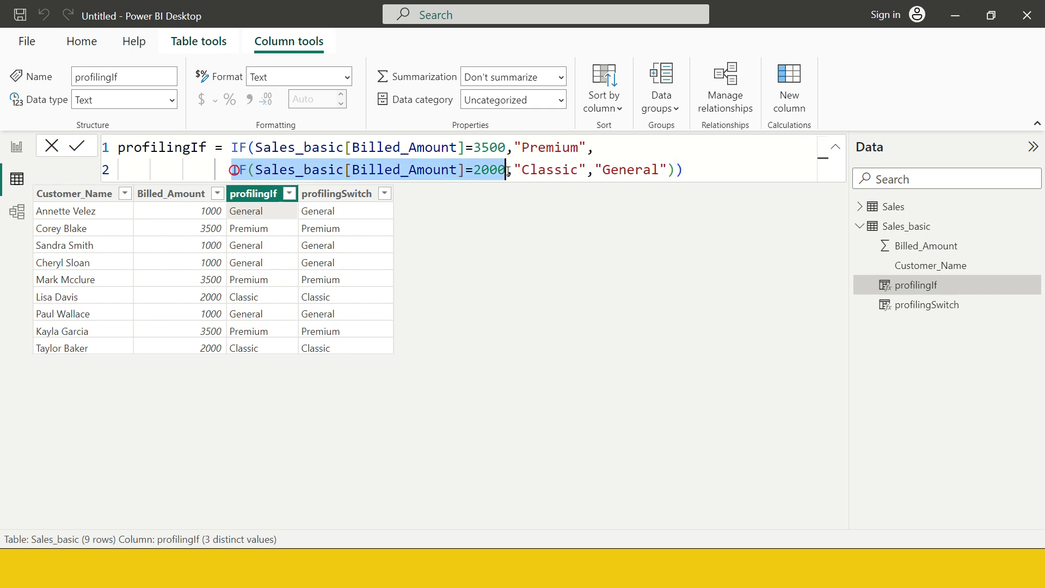
pyautogui.click(342, 219)
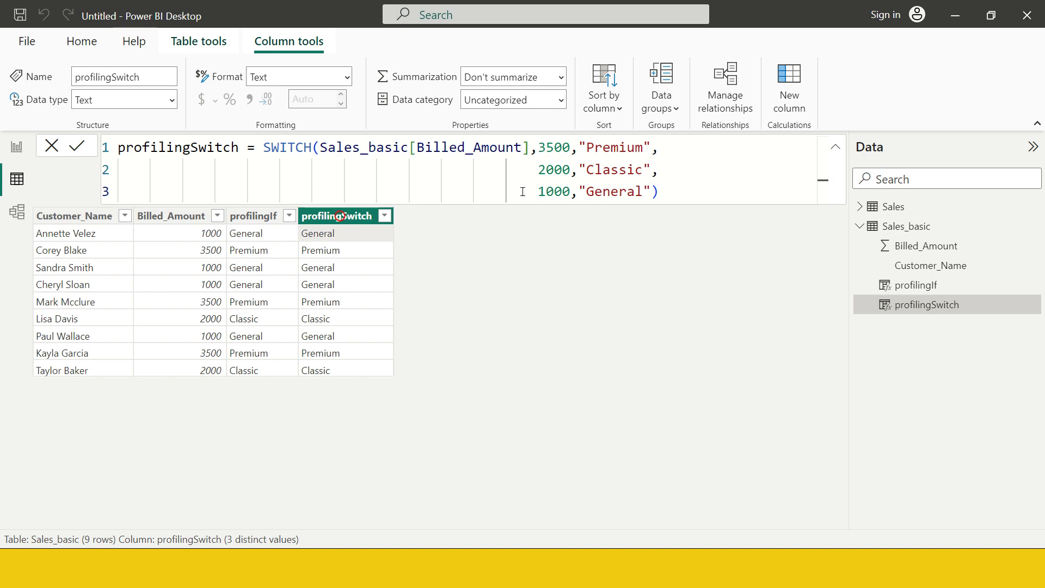
pyautogui.click(266, 148)
pyautogui.moveTo(265, 147); pyautogui.dragTo(656, 194)
pyautogui.click(536, 146)
pyautogui.click(651, 192)
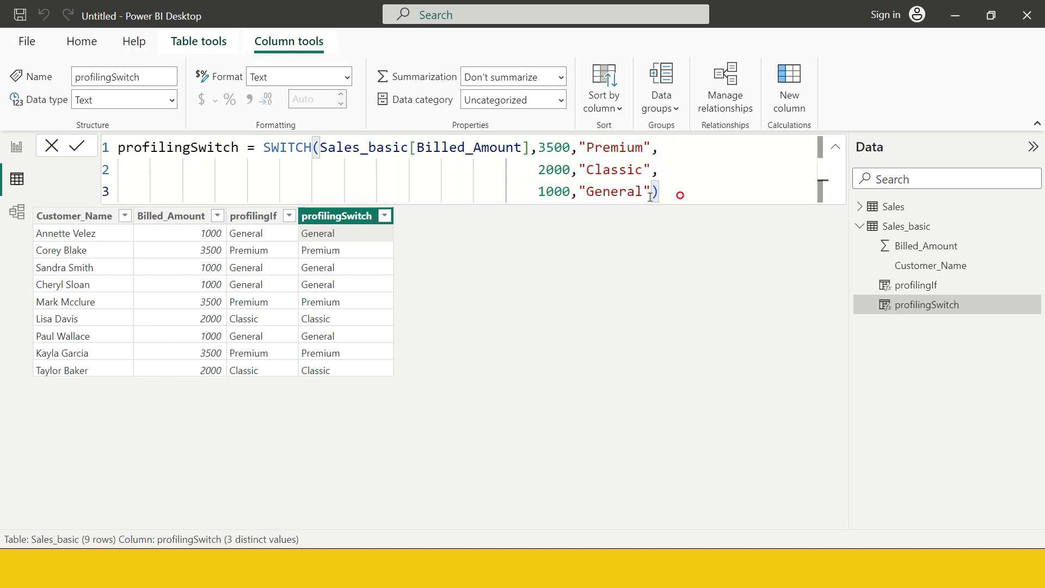
# Remove the 1000,"General" pair from the profilingSwitch formula and commit the shortened version
pyautogui.moveTo(651, 192); pyautogui.dragTo(653, 178)
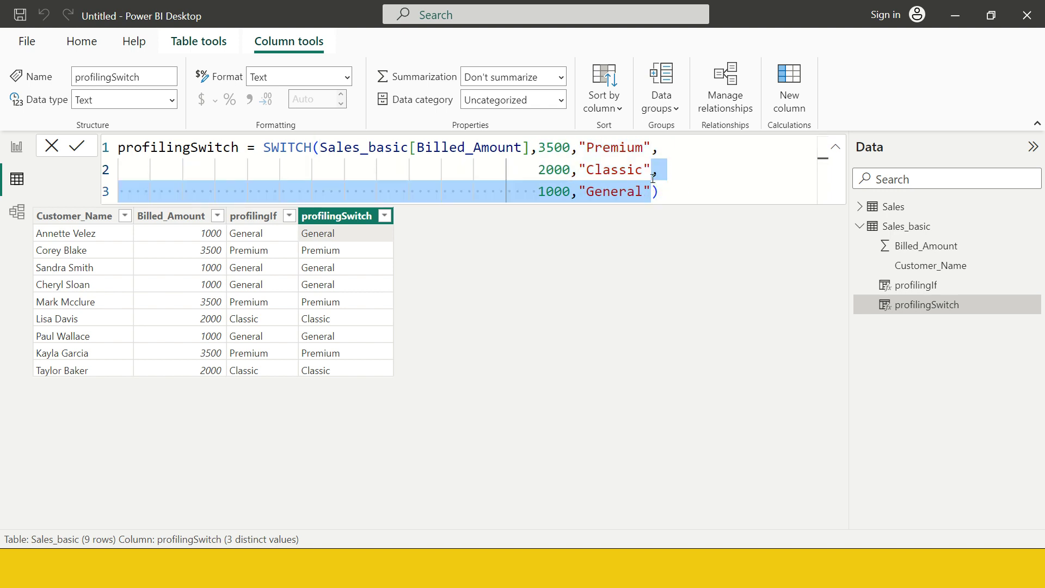
pyautogui.press('BackSpace')
pyautogui.press('Return')
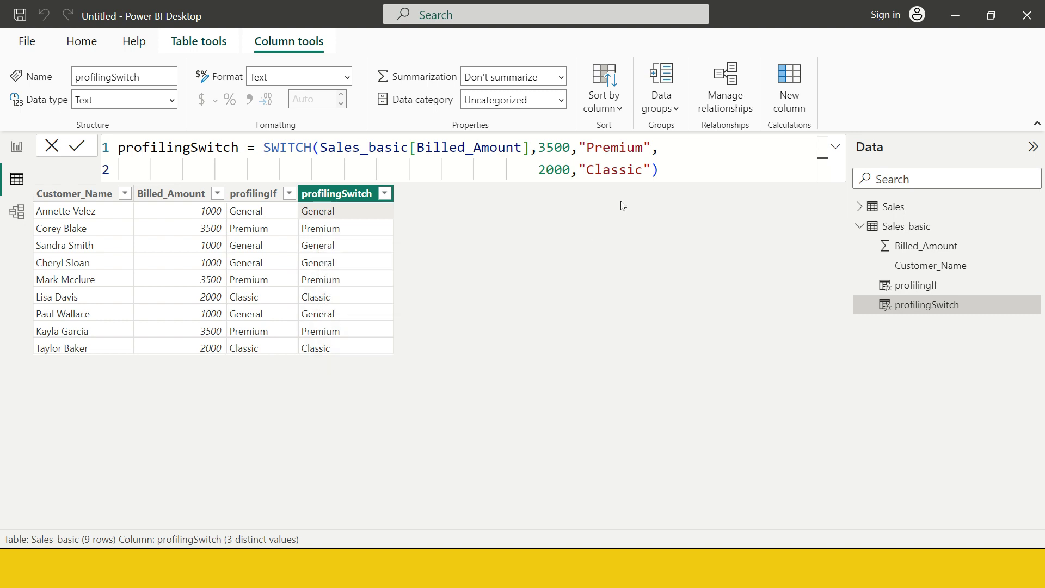
# Add "General" as the else result after "Classic" in the profilingSwitch formula and commit it
pyautogui.click(651, 172)
pyautogui.write(',"')
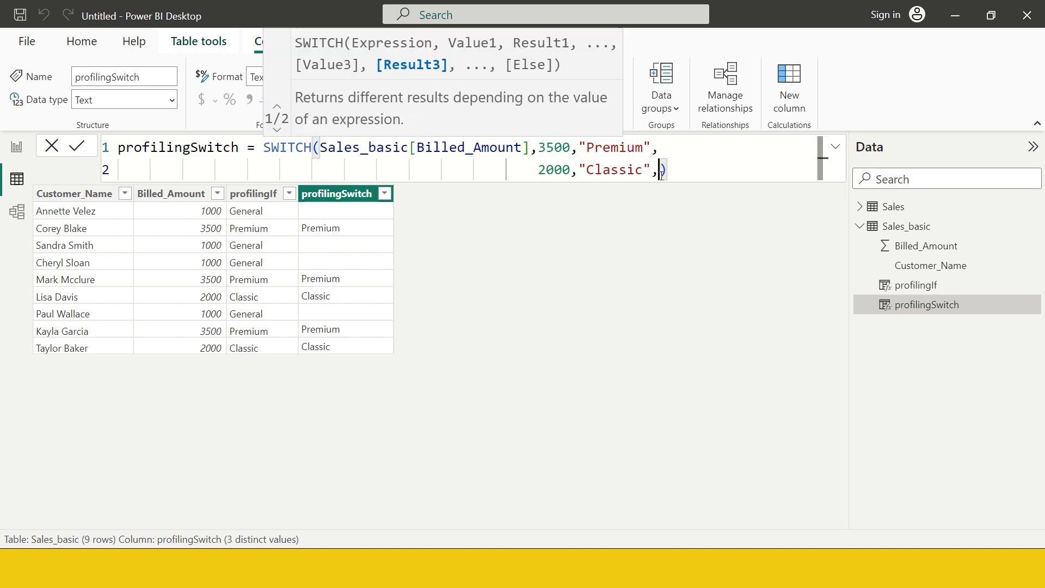
pyautogui.write('General')
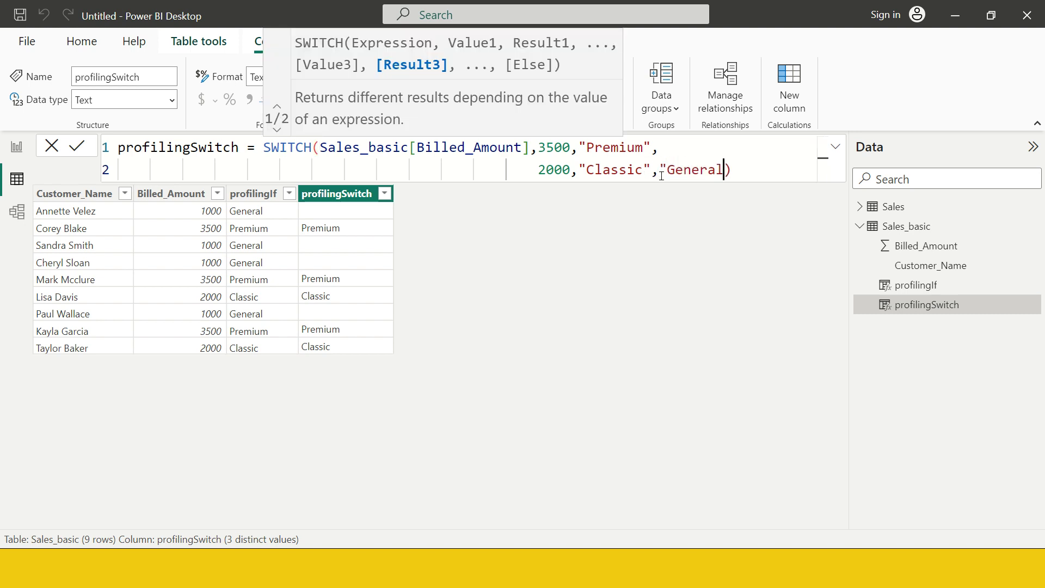
pyautogui.write('"')
pyautogui.press('End')
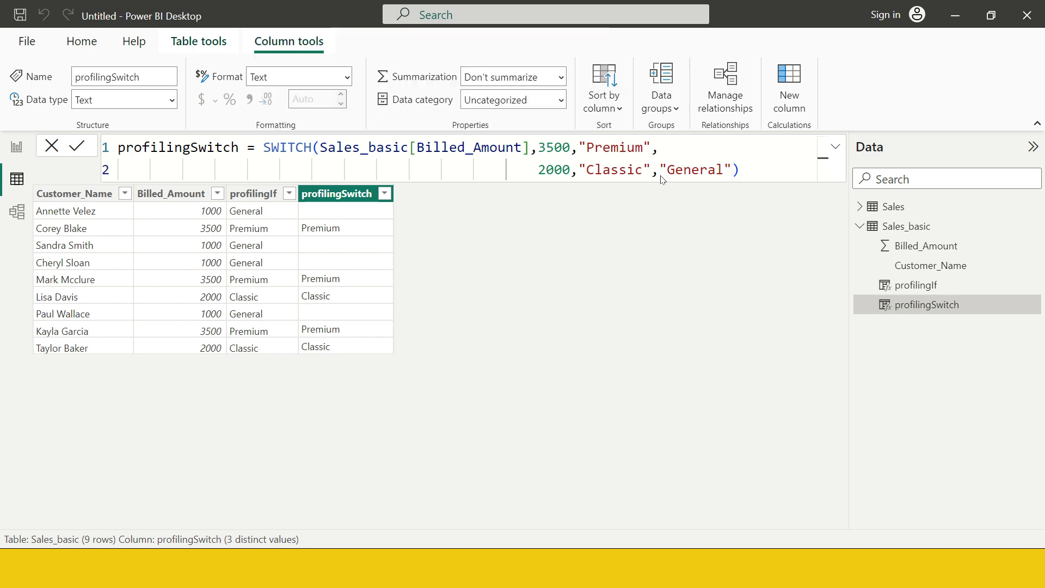
pyautogui.press('Return')
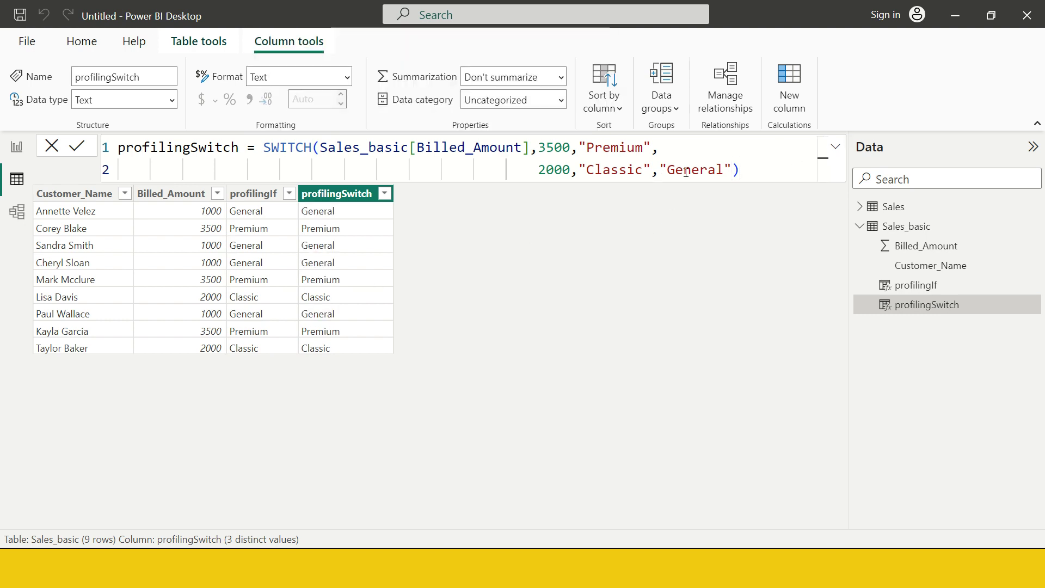
# Add a calculated column to the Sales table, name it profilingIf and begin its formula with IF
pyautogui.click(361, 232)
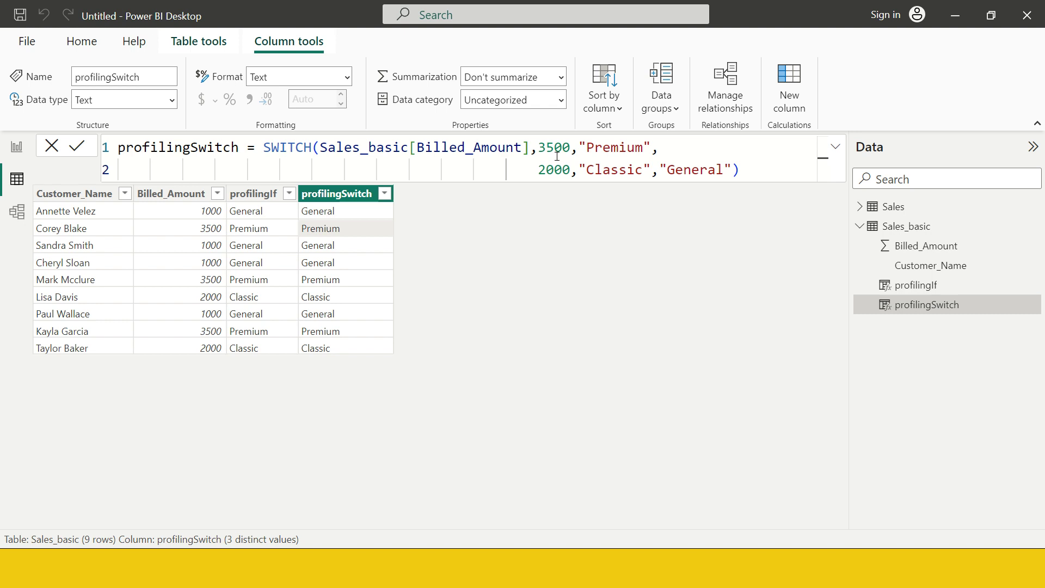
pyautogui.click(916, 210)
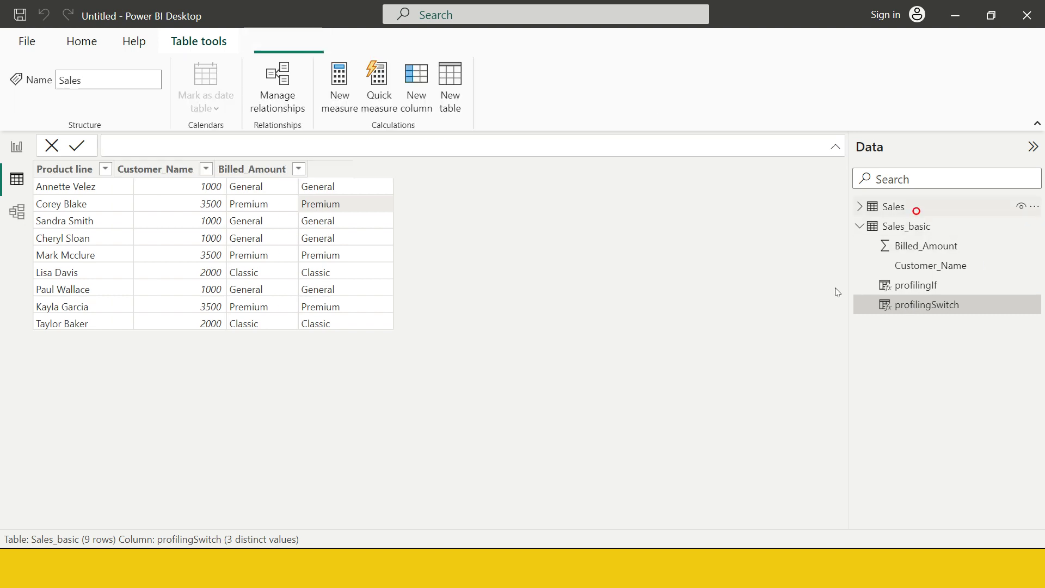
pyautogui.click(291, 193)
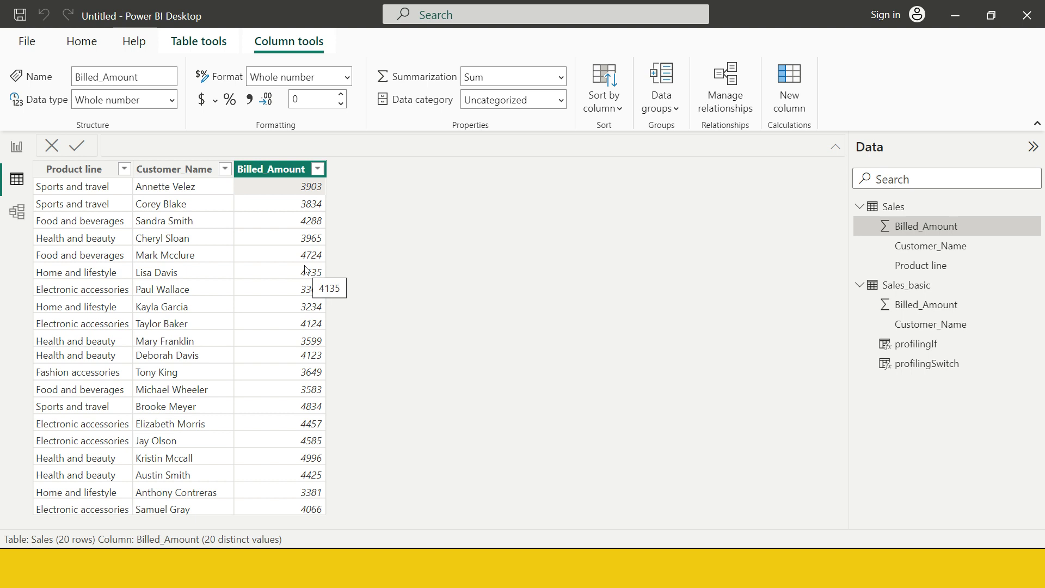
pyautogui.click(785, 83)
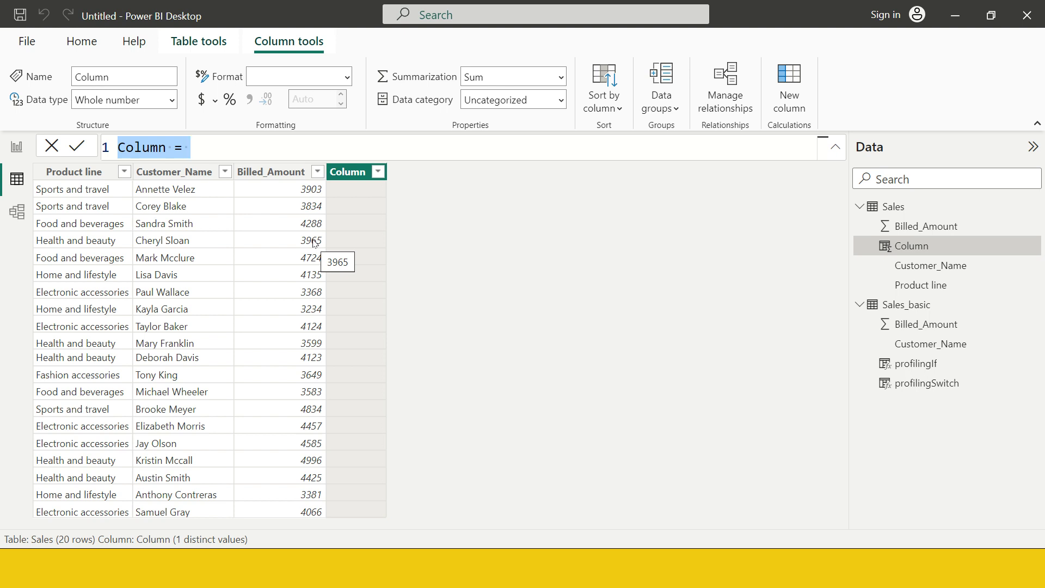
pyautogui.doubleClick(155, 146)
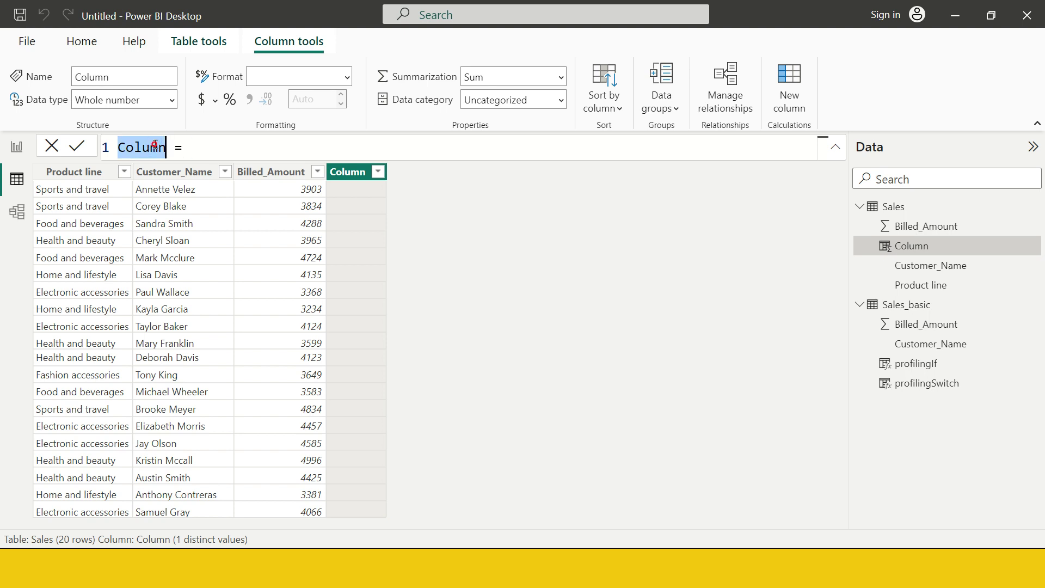
pyautogui.write('profil')
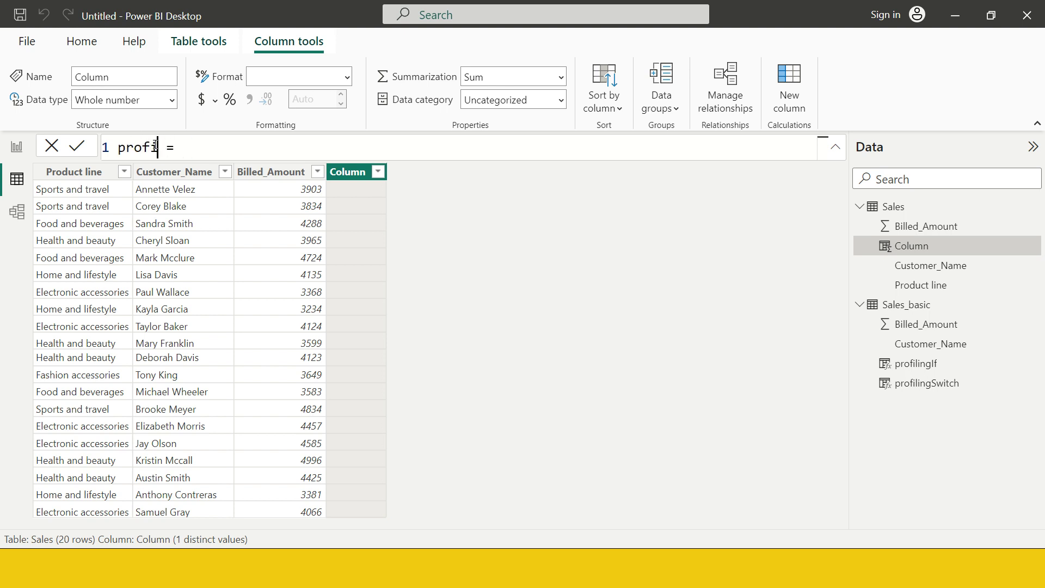
pyautogui.write('ingIf = if')
# Make the IF formula return "Premium" when Sales[Billed_Amount] is greater than 3500
pyautogui.press('Tab')
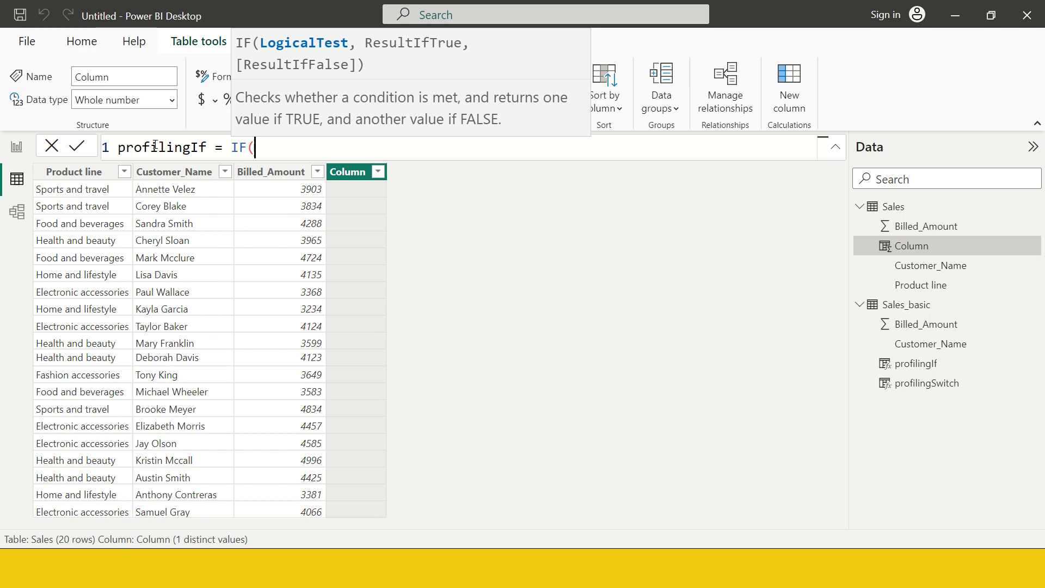
pyautogui.write('bill')
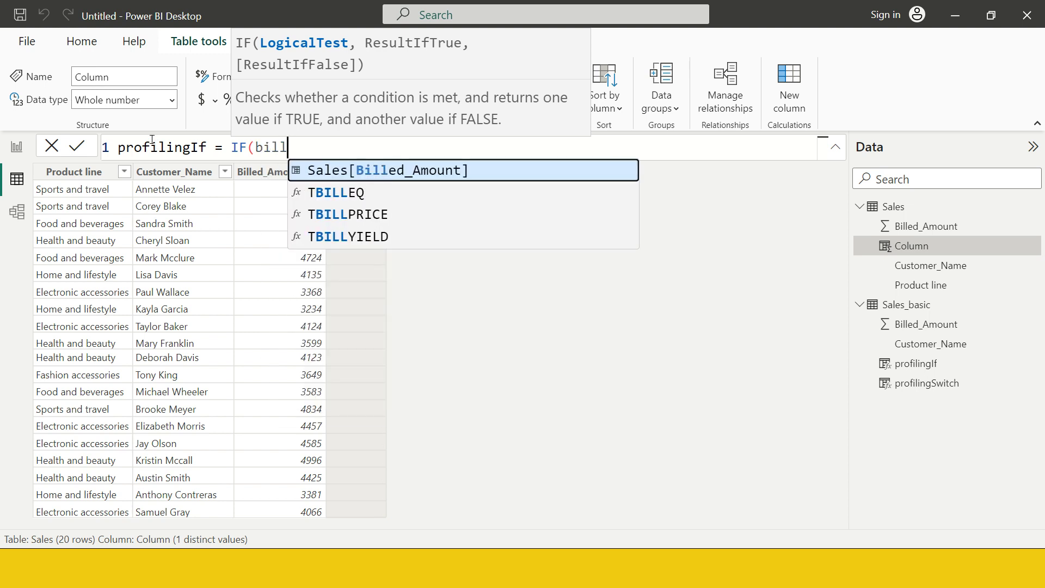
pyautogui.press('Tab')
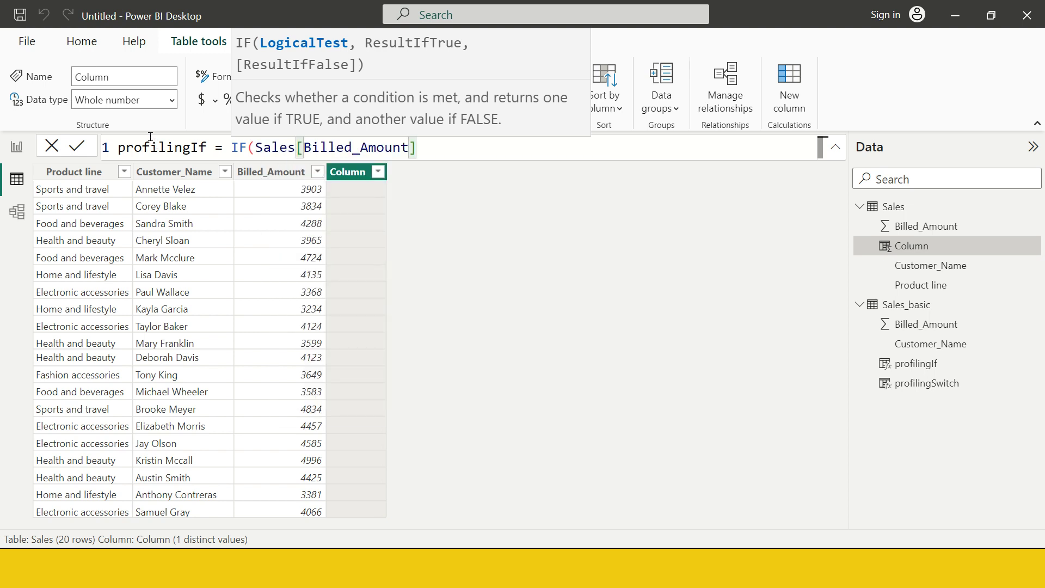
pyautogui.write('>35')
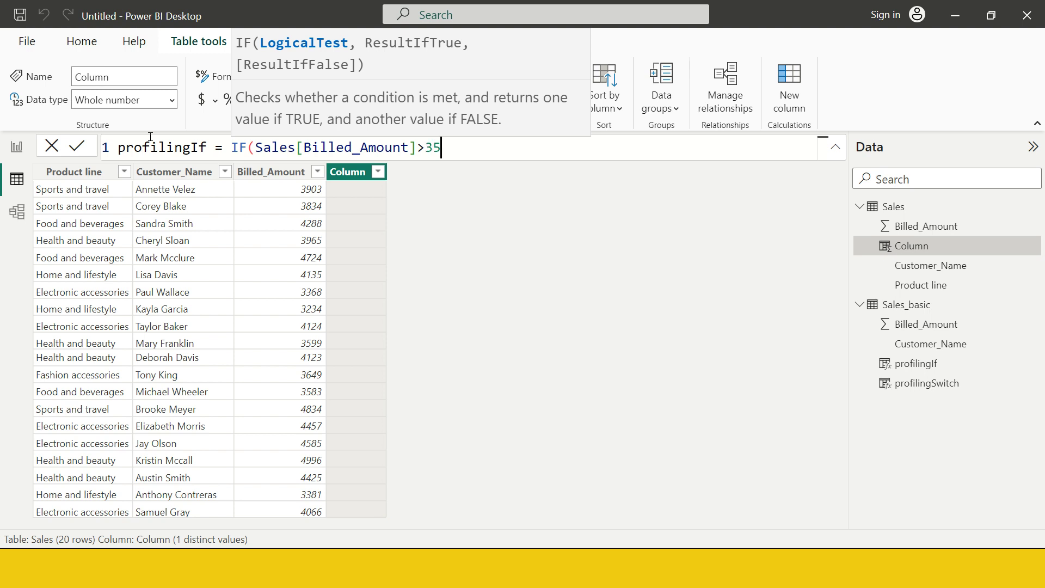
pyautogui.write('00,"Pre')
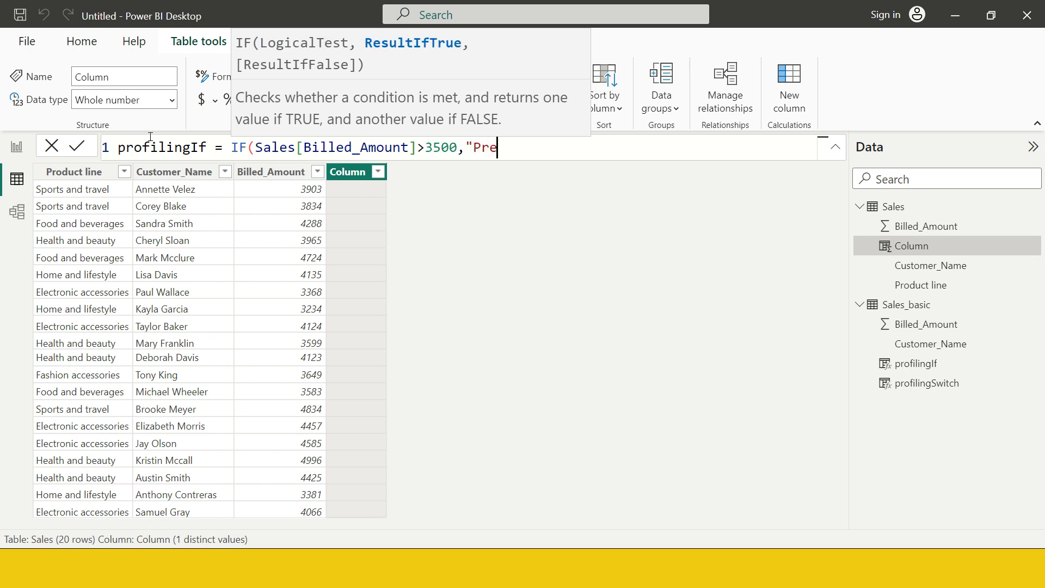
pyautogui.write('mium",')
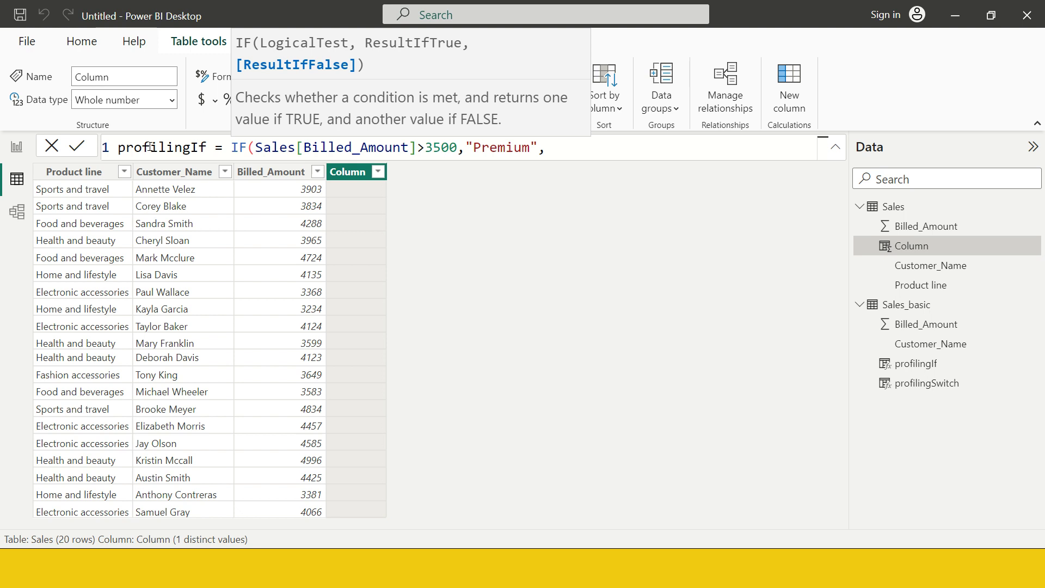
# Add a nested IF on a second line returning "Classic" when Sales[Billed_Amount]>2000 and "General" otherwise
pyautogui.hotkey('shift', 'Return')
pyautogui.write('if')
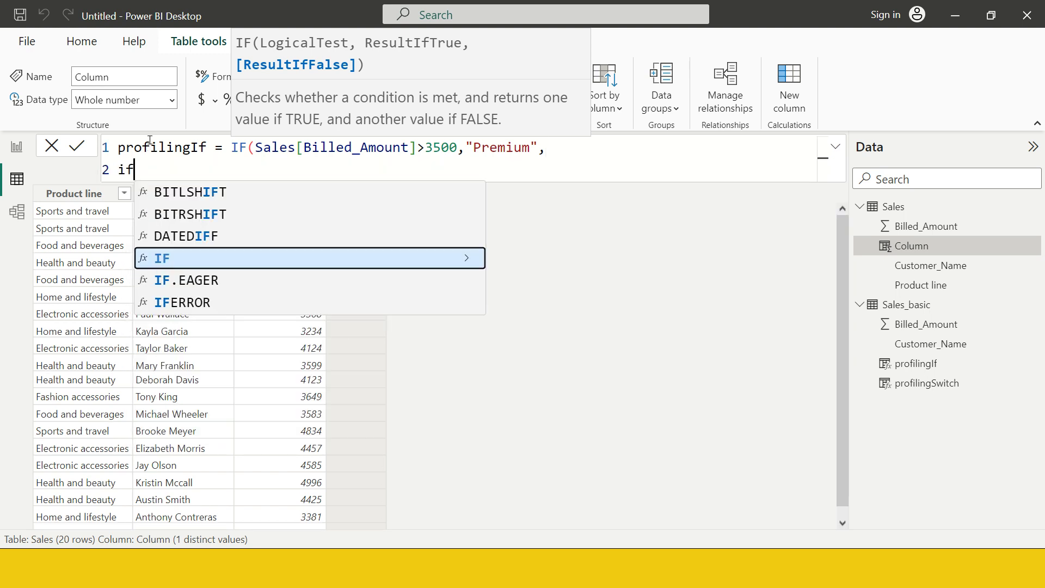
pyautogui.press('Tab')
pyautogui.write('bill')
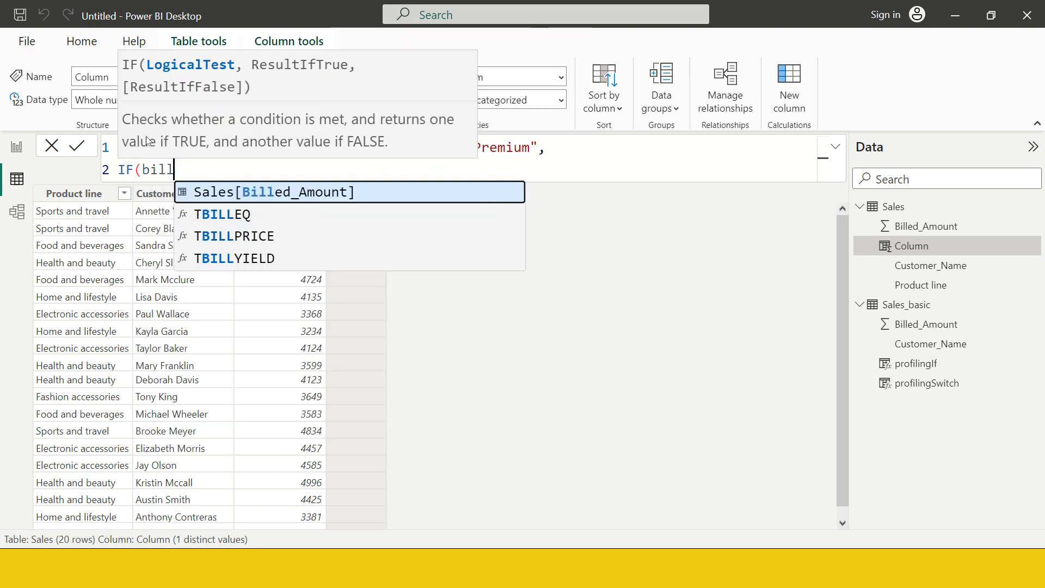
pyautogui.press('Tab')
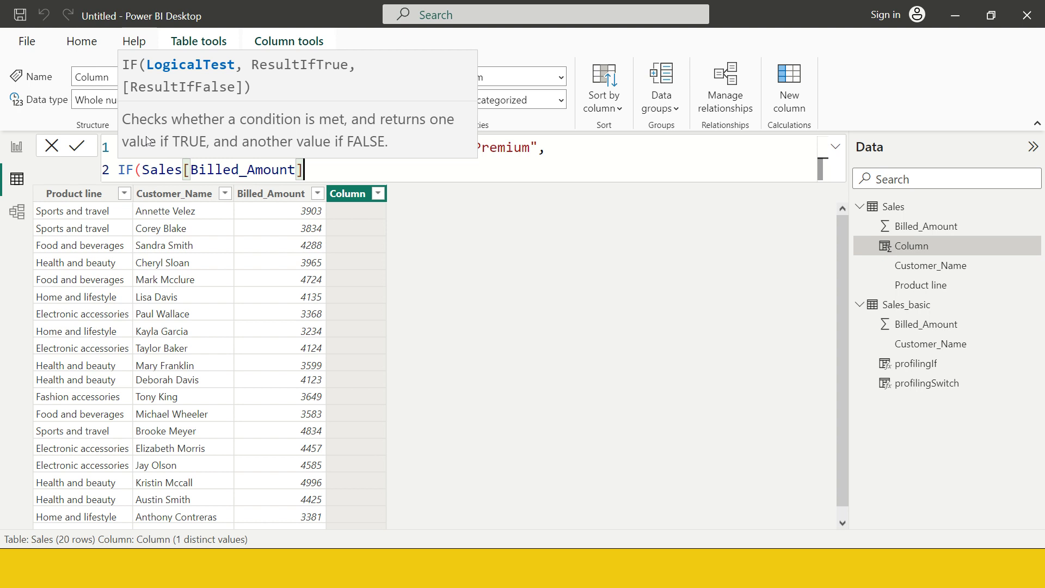
pyautogui.write('>200')
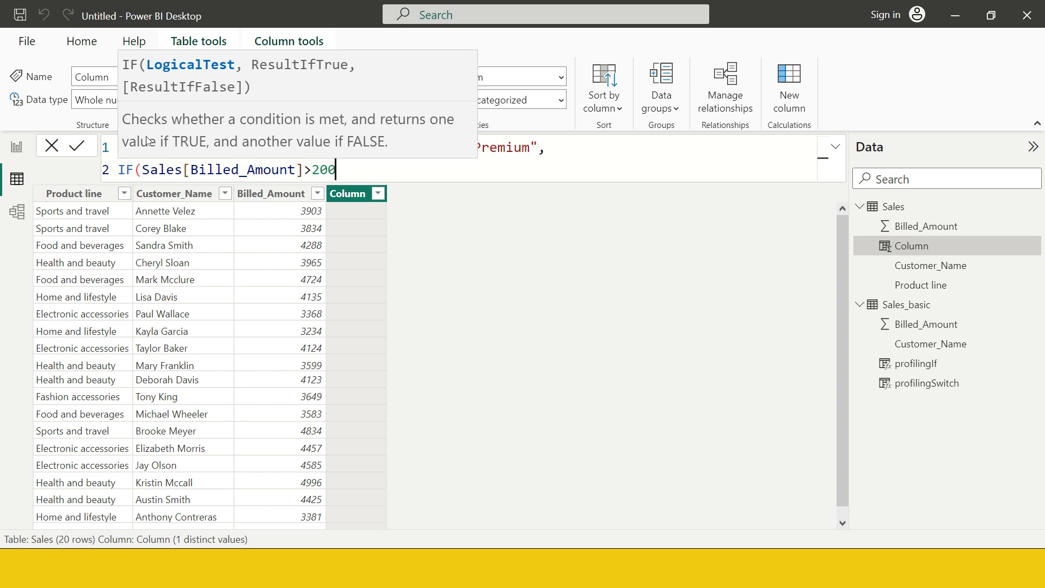
pyautogui.write('0,"Classic","General')
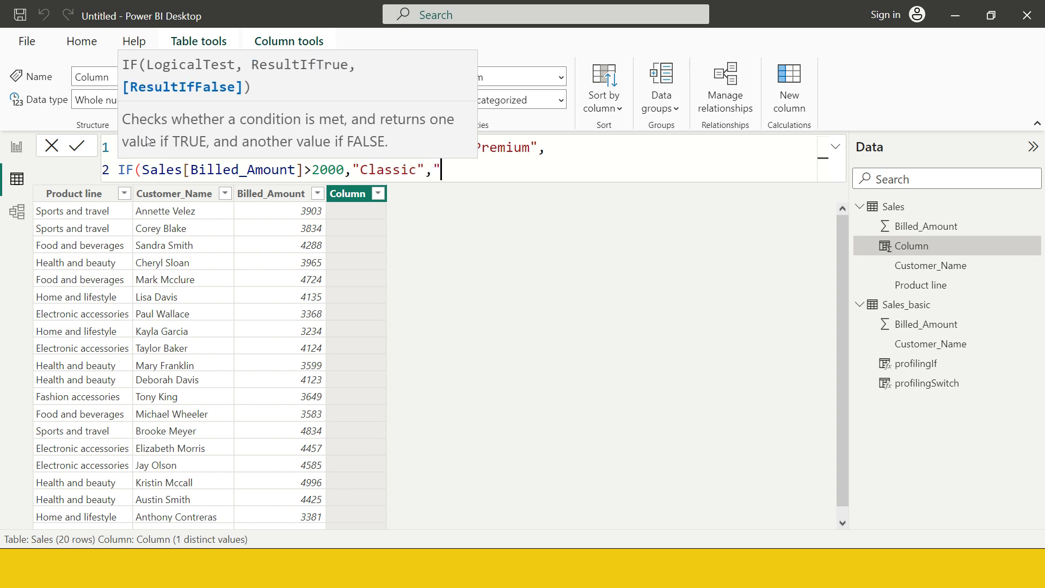
pyautogui.write('")')
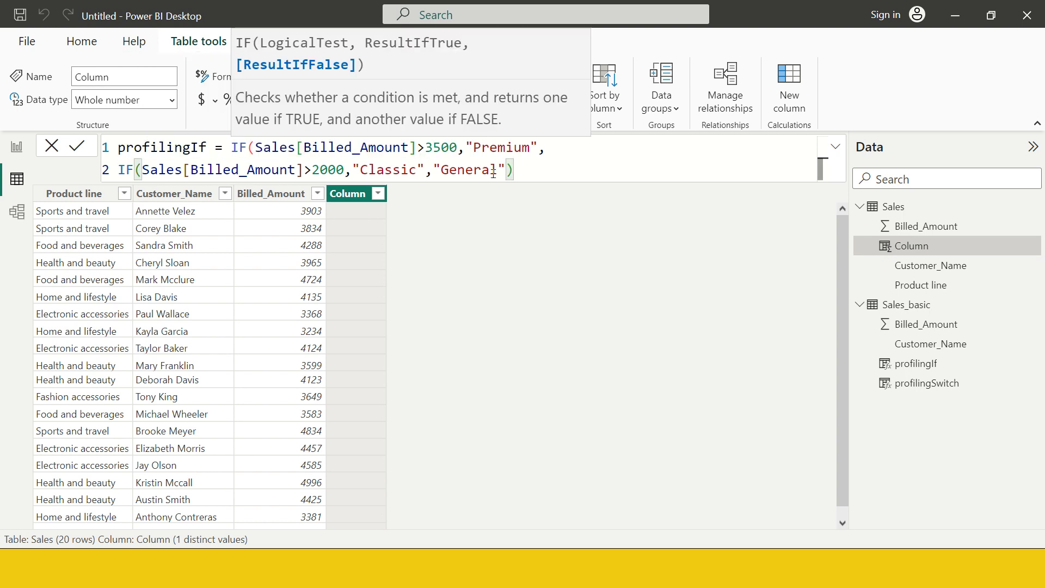
# Indent the nested IF line so it aligns under the first IF of the profilingIf formula
pyautogui.click(118, 171)
pyautogui.press('Tab')
pyautogui.press('Tab')
pyautogui.press('Tab')
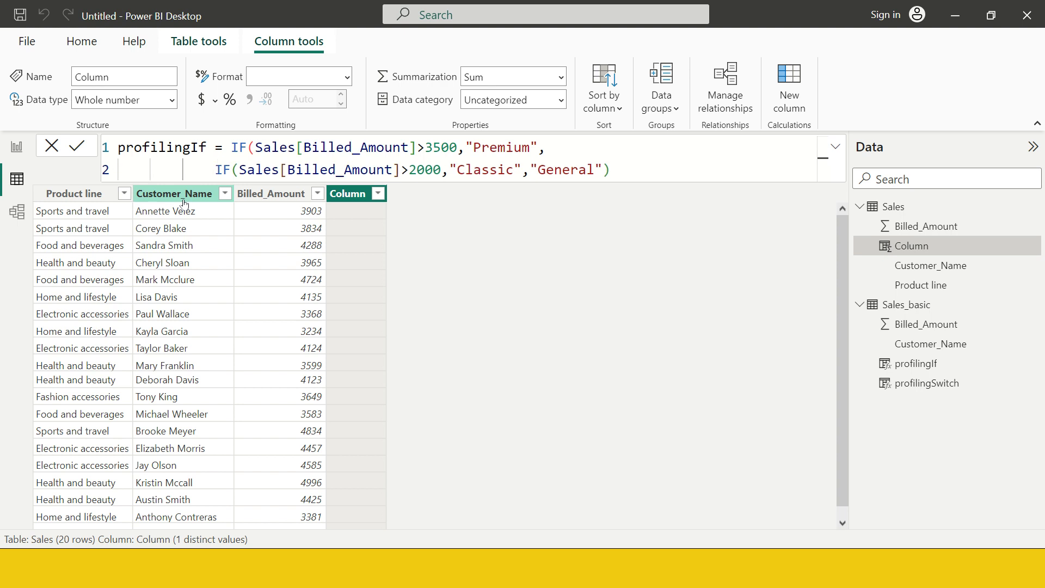
pyautogui.press('Tab')
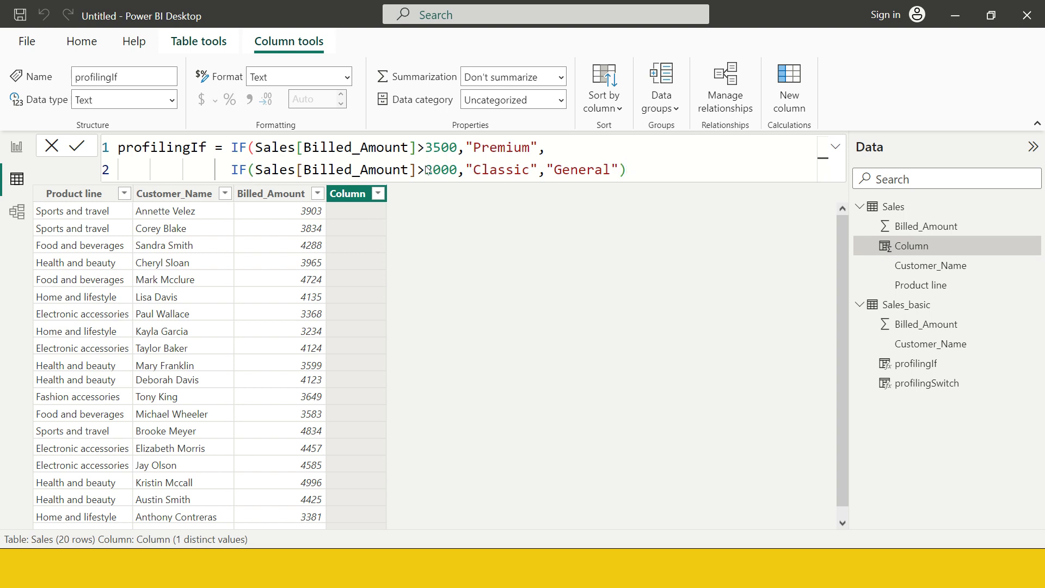
# Commit the profilingIf formula and check the category assigned to each row of the Sales table
pyautogui.press('Return')
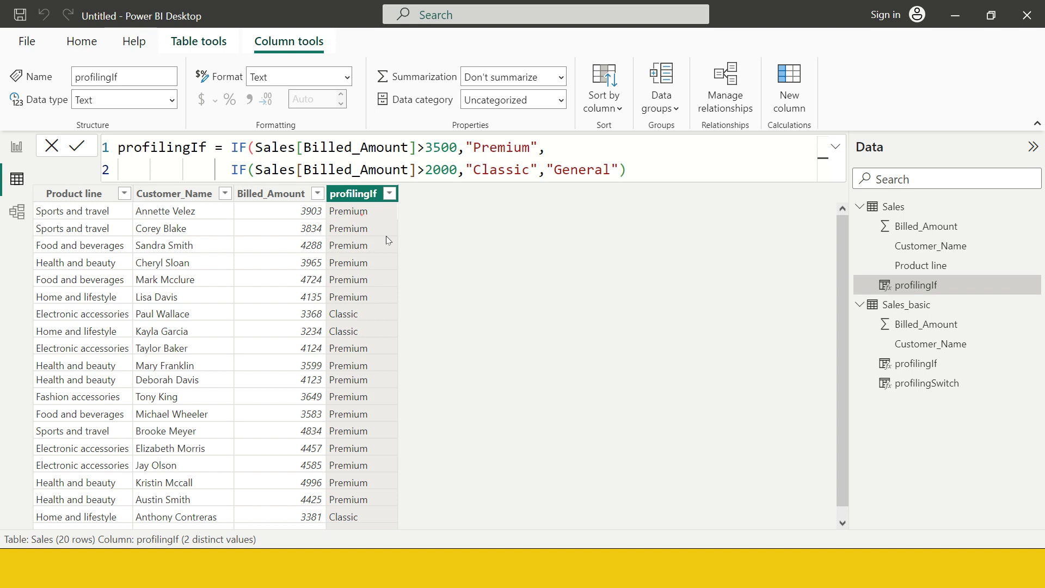
pyautogui.click(362, 214)
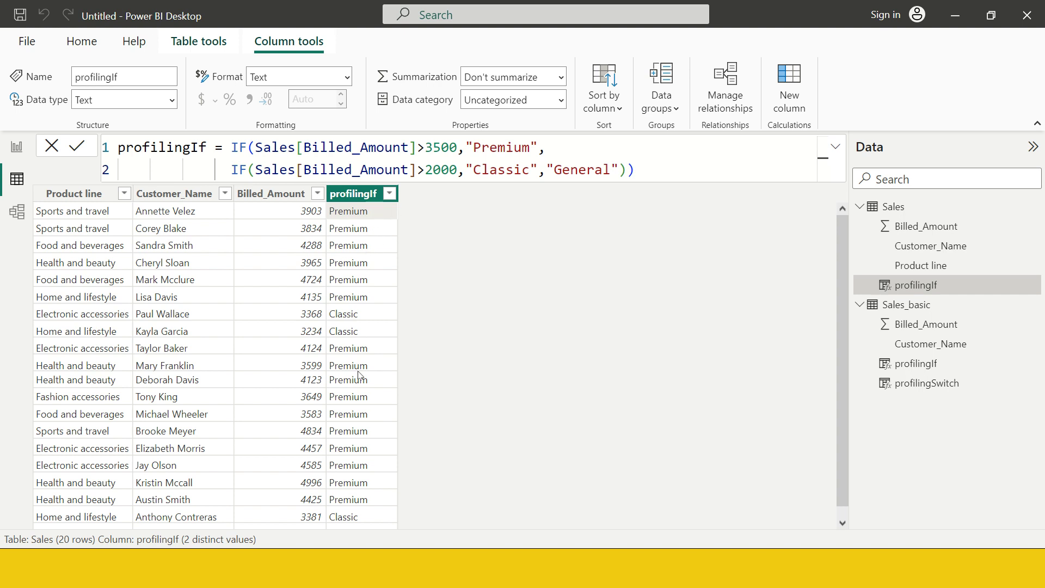
pyautogui.scroll(-1, 359, 379)
pyautogui.scroll(1, 359, 379)
pyautogui.scroll(-1, 360, 375)
pyautogui.scroll(1, 359, 375)
# Change both profilingIf comparisons to greater than or equal, so they test >=3500 and >=2000
pyautogui.click(425, 147)
pyautogui.write('=')
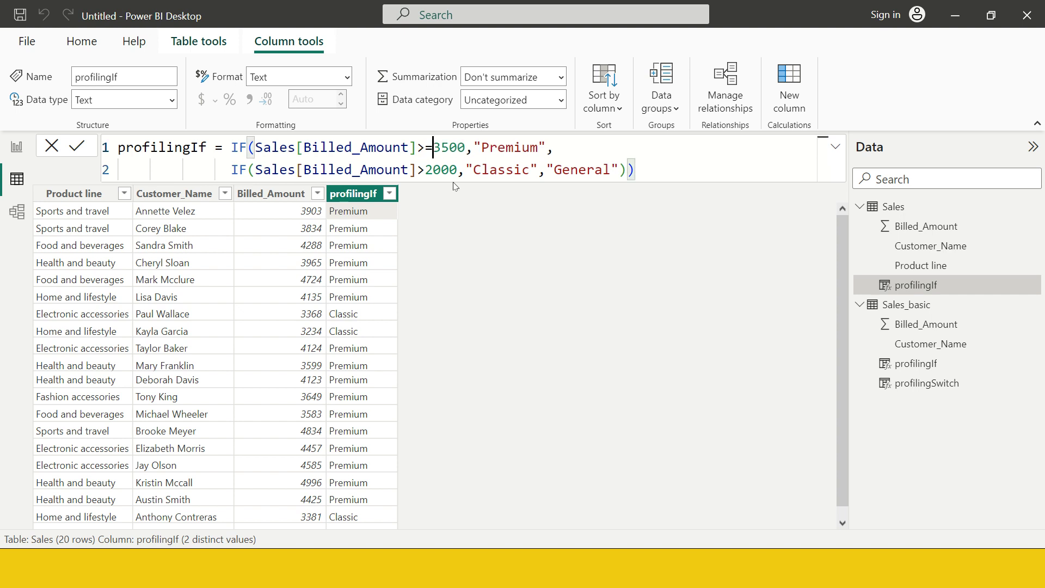
pyautogui.click(425, 170)
pyautogui.write('=')
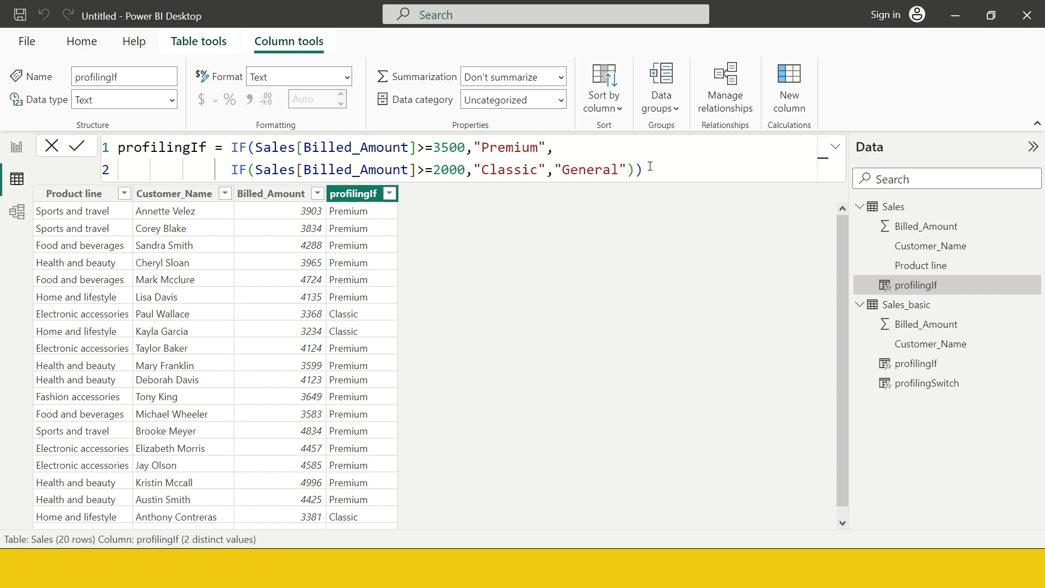
# Compare the Billed_Amount values with the profilingIf categories across the rows of the Sales table
pyautogui.scroll(-1, 375, 371)
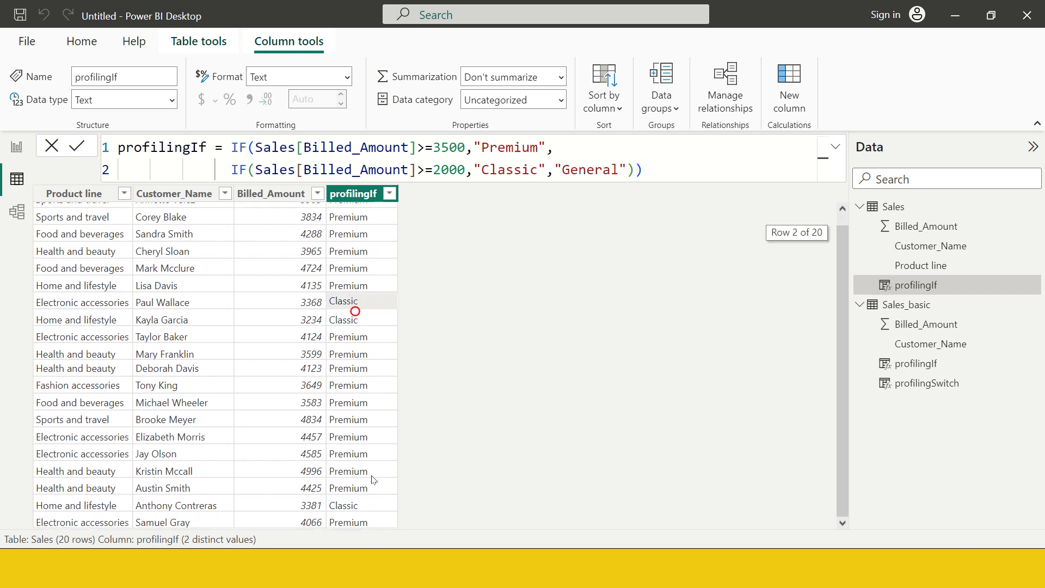
pyautogui.scroll(1, 369, 475)
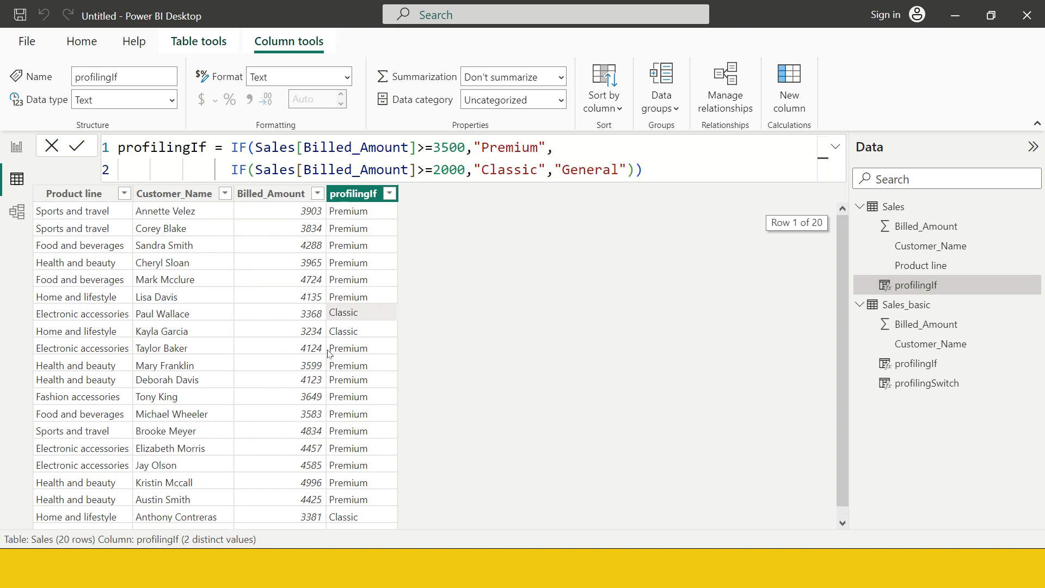
pyautogui.scroll(-1, 329, 370)
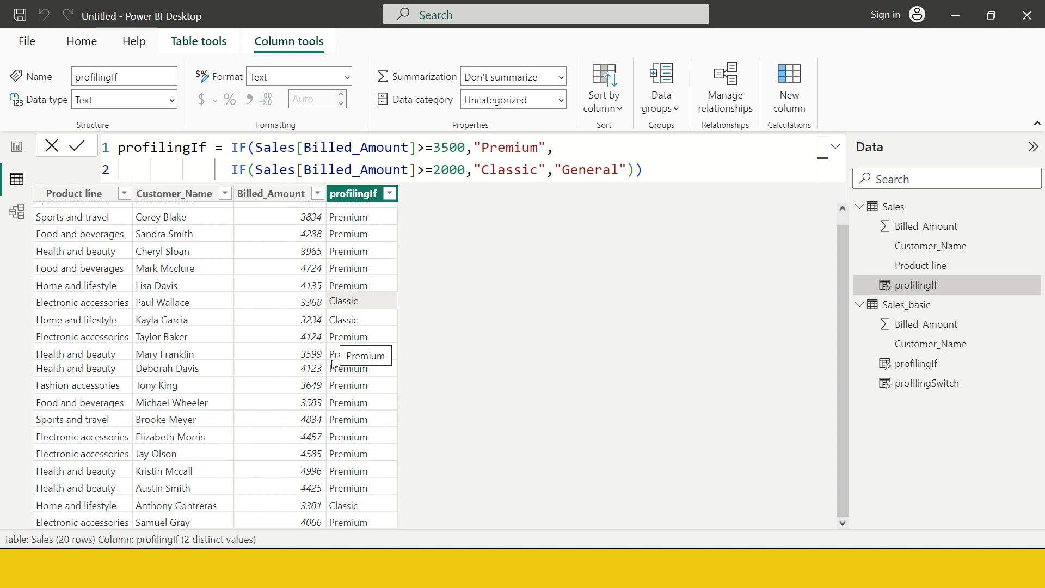
pyautogui.scroll(1, 333, 359)
pyautogui.click(308, 230)
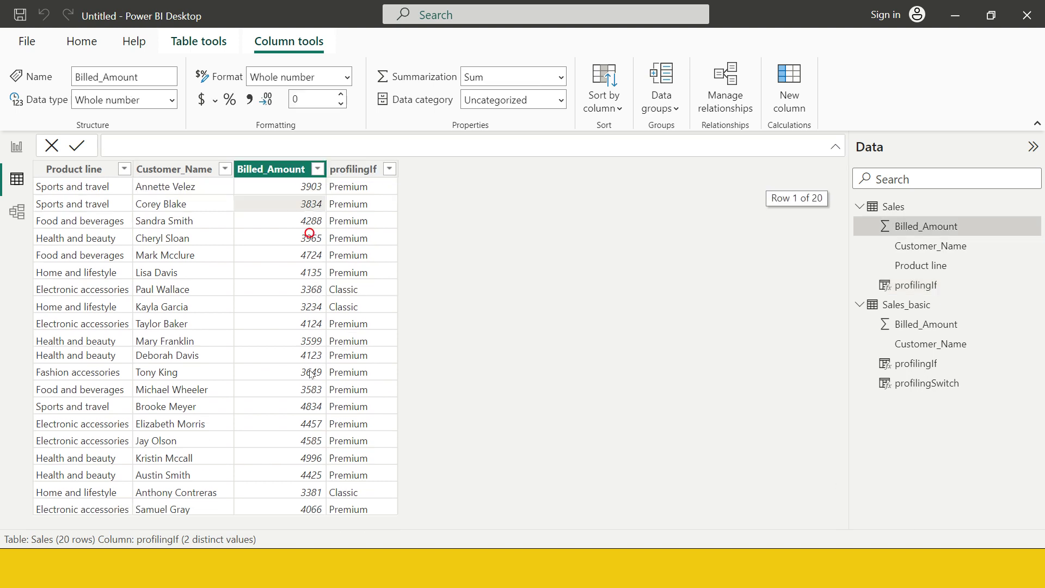
pyautogui.click(308, 361)
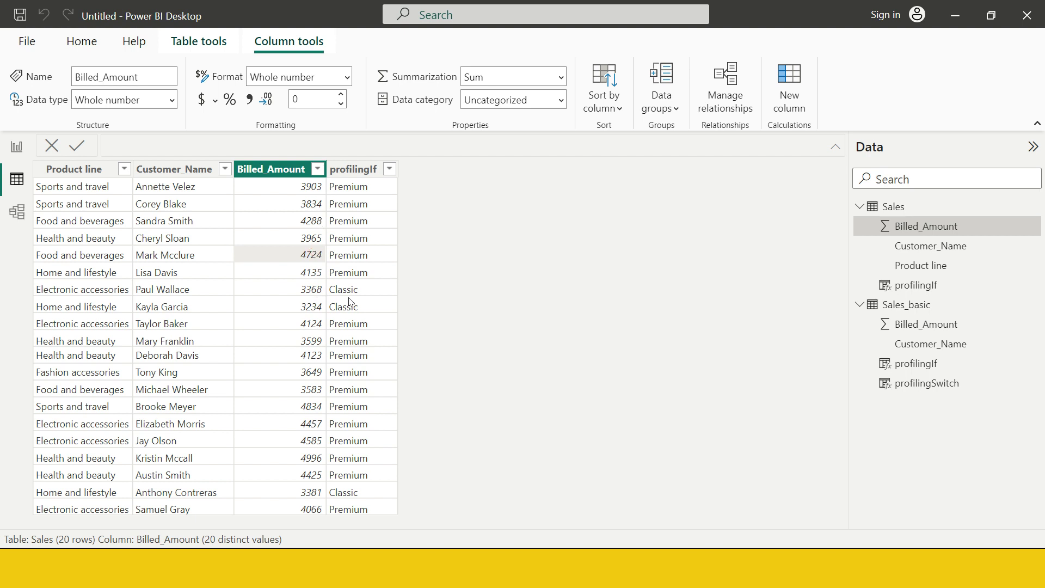
pyautogui.click(380, 274)
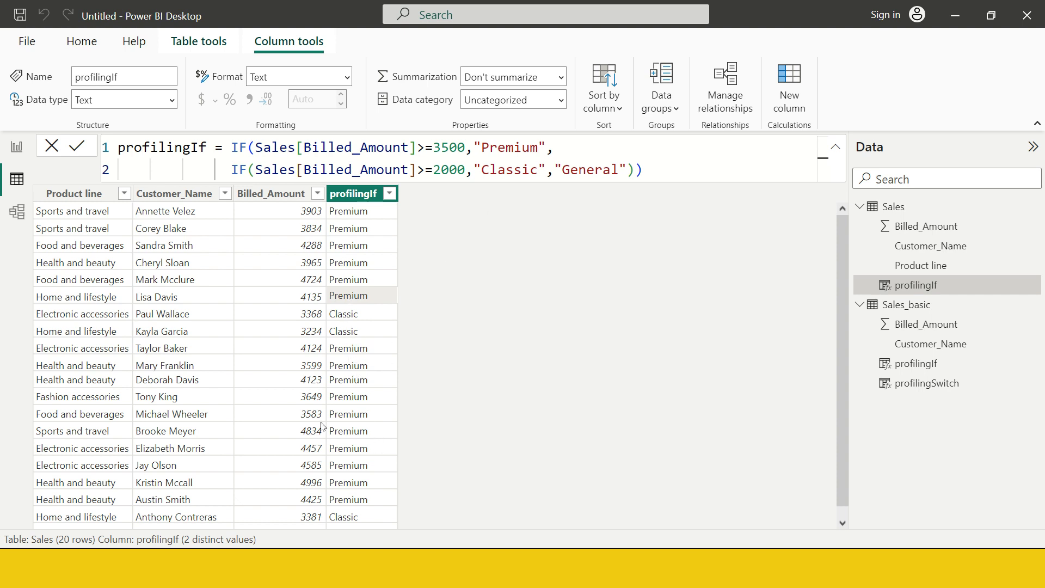
pyautogui.scroll(-1, 312, 433)
pyautogui.scroll(1, 312, 433)
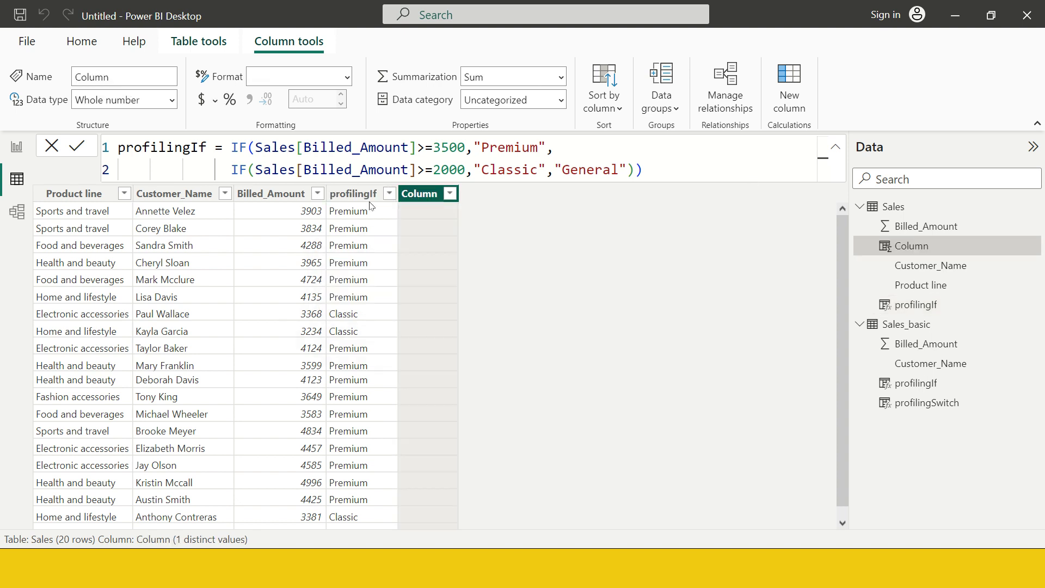
# Add another calculated column to the Sales table, name it profilingSwitch and begin its formula with SWITCH
pyautogui.write('pri')
pyautogui.press('BackSpace')
pyautogui.write('ofilingS')
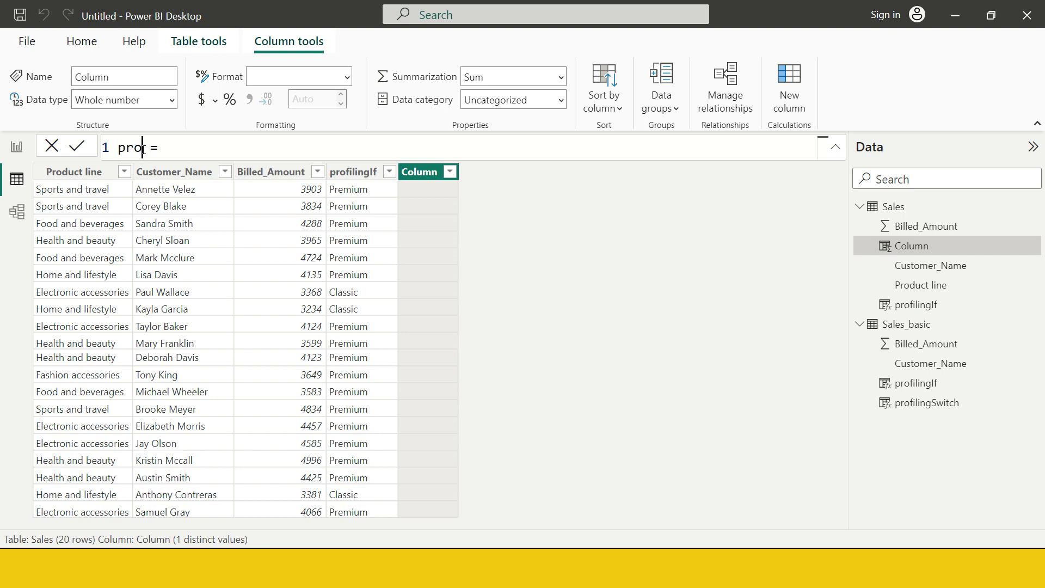
pyautogui.write('witch')
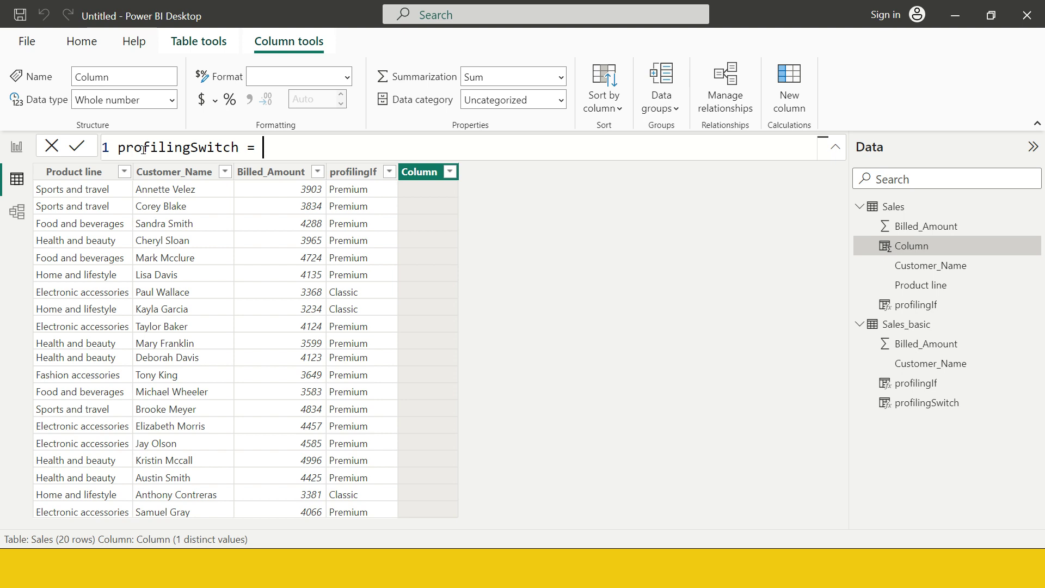
pyautogui.write('sw')
pyautogui.press('Tab')
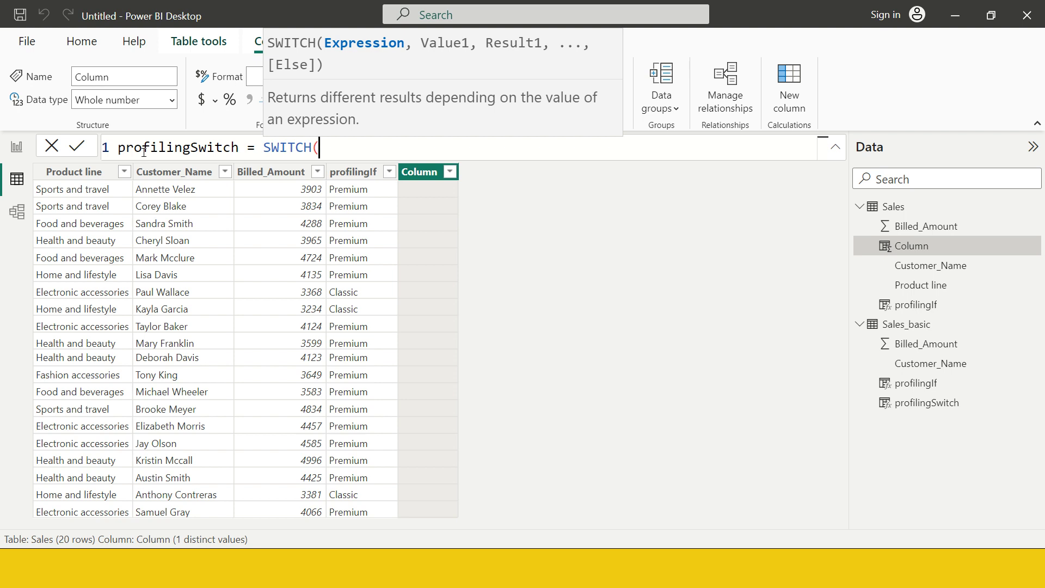
# Use TRUE() as the SWITCH expression and return "Premium" when Sales[Billed_Amount]>=3500
pyautogui.write('tru')
pyautogui.press('Tab')
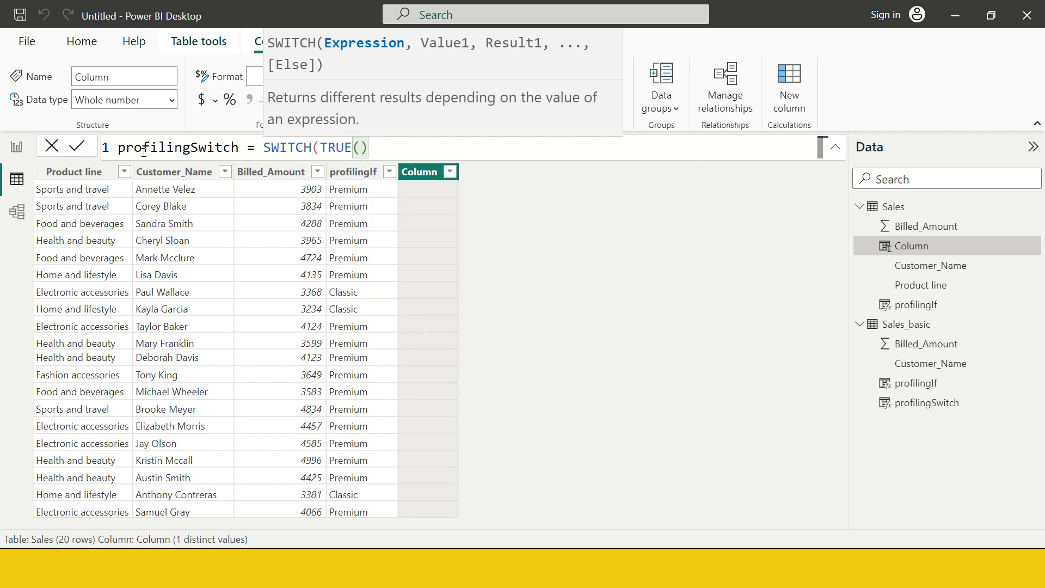
pyautogui.write(',bill')
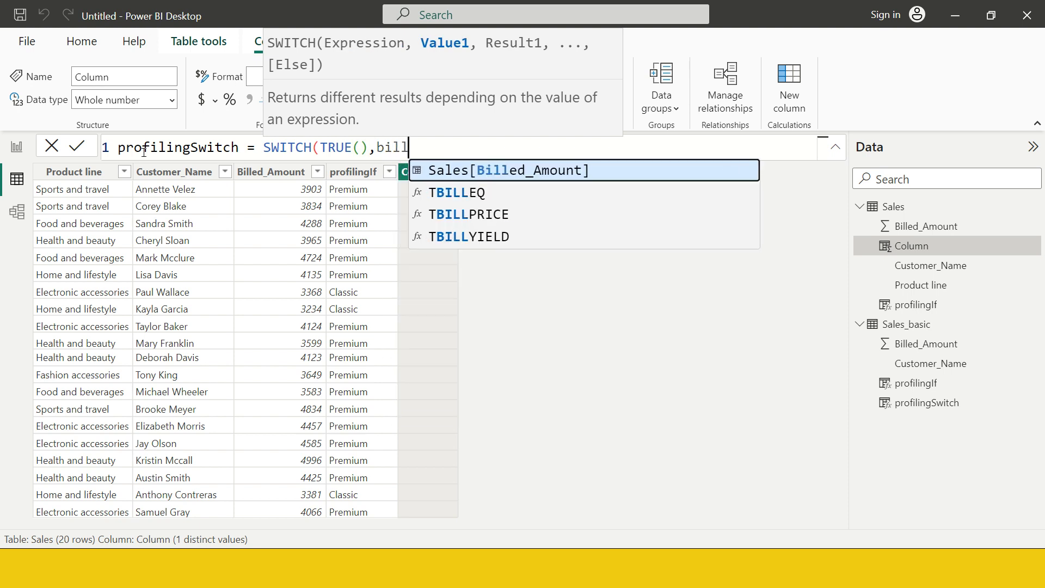
pyautogui.press('Tab')
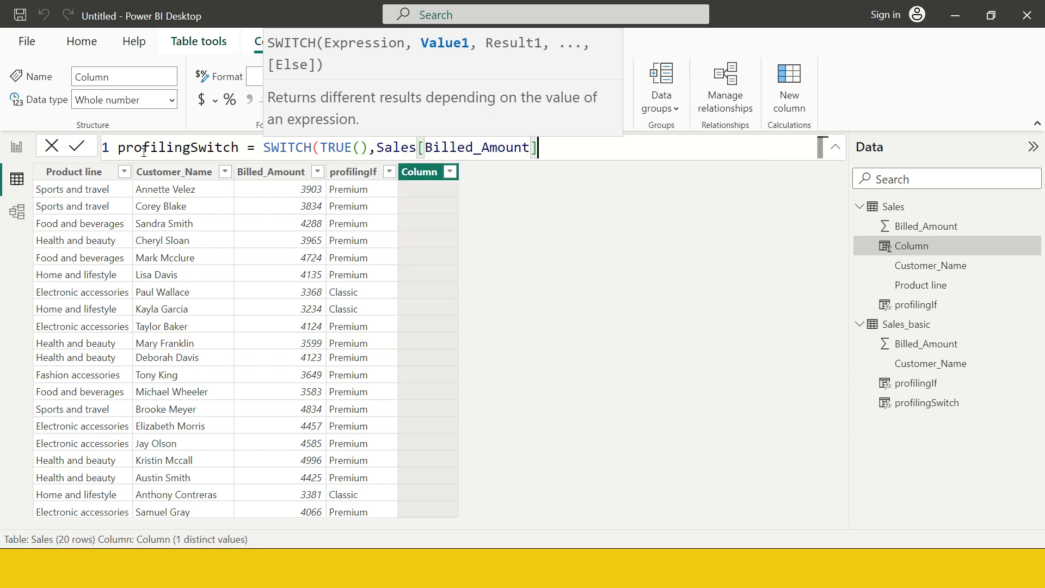
pyautogui.write('>=')
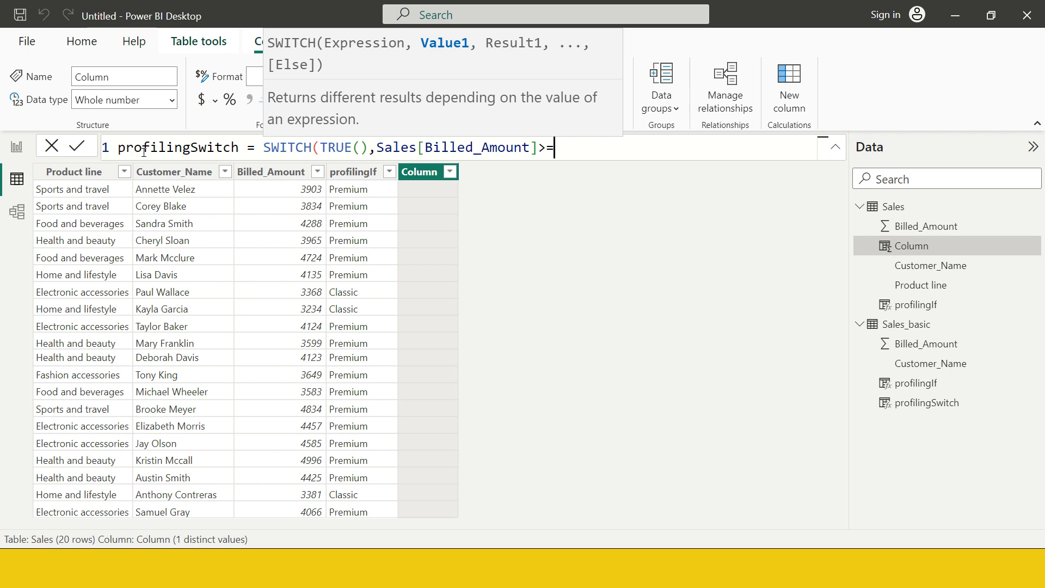
pyautogui.write('3500,')
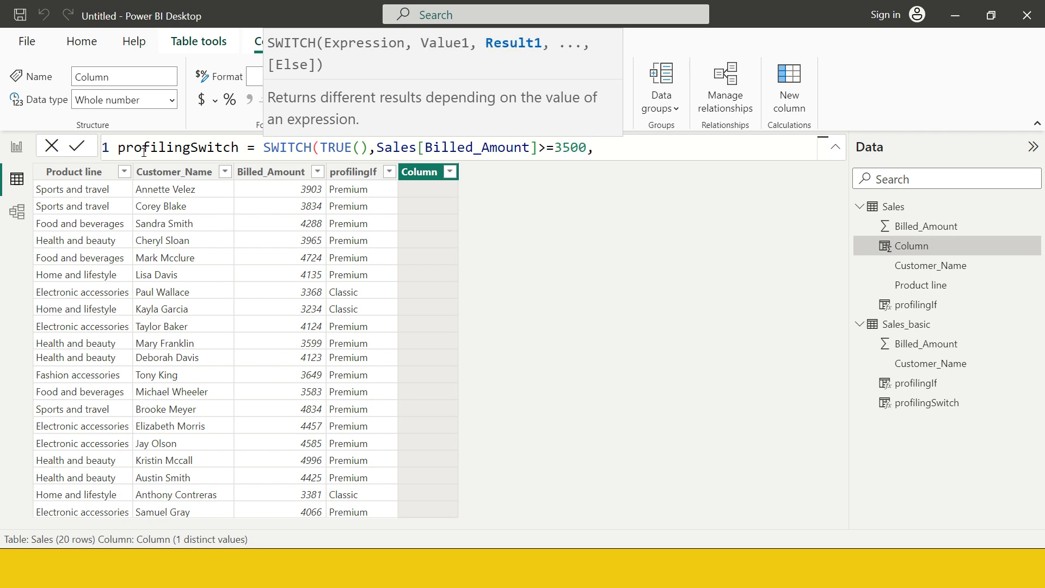
pyautogui.write('"Premium",')
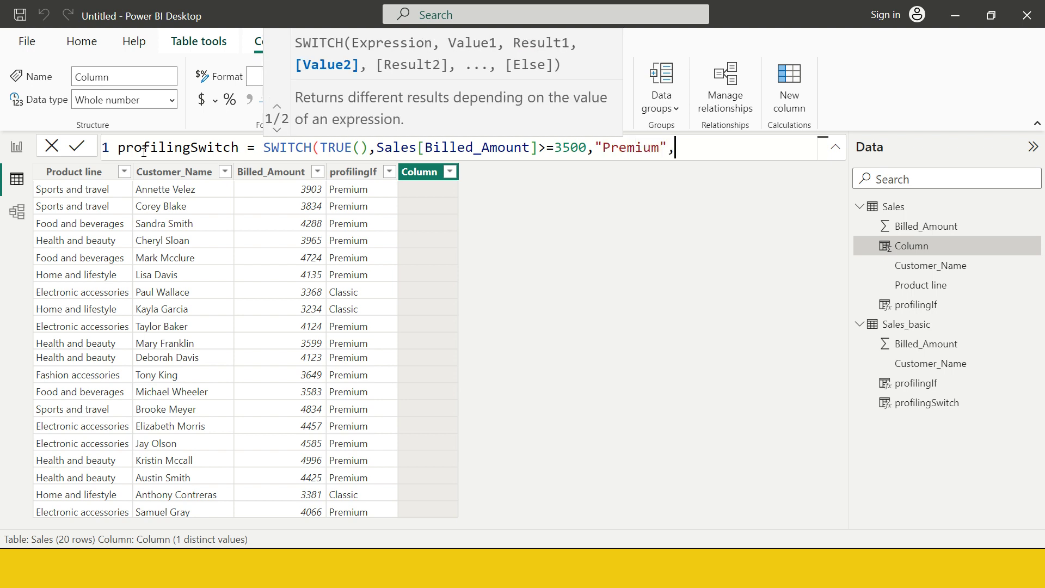
# Add a second SWITCH line returning "Classic" when Sales[Billed_Amount]>=2000 and "General" otherwise, and close the formula
pyautogui.hotkey('shift', 'Return')
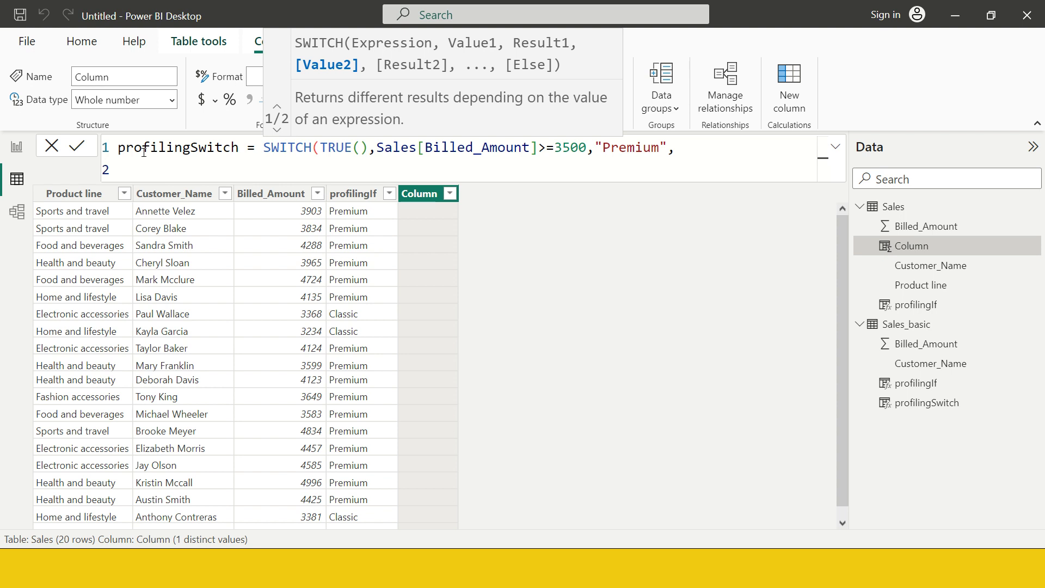
pyautogui.write('sale')
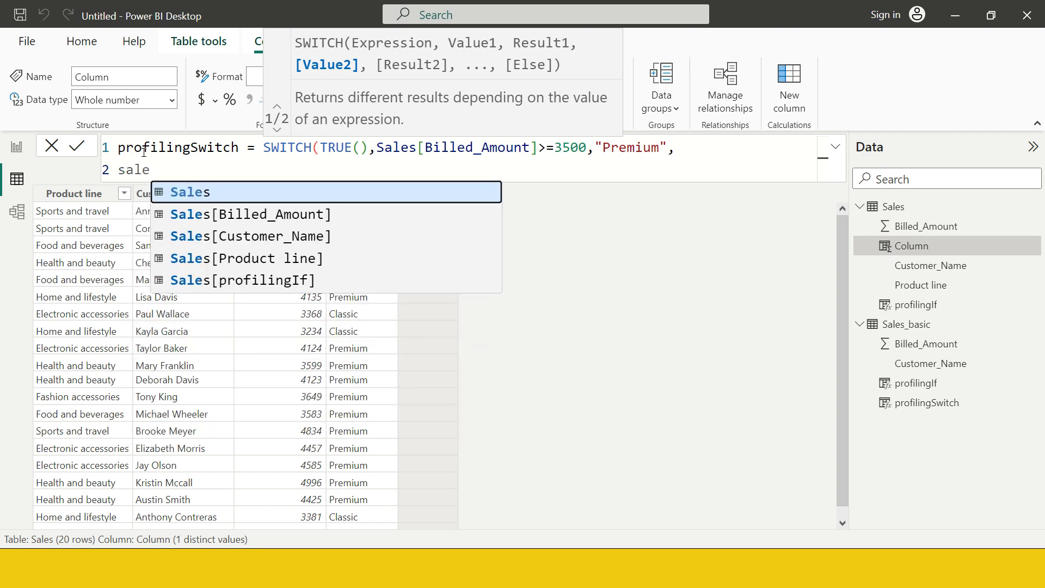
pyautogui.press('Down')
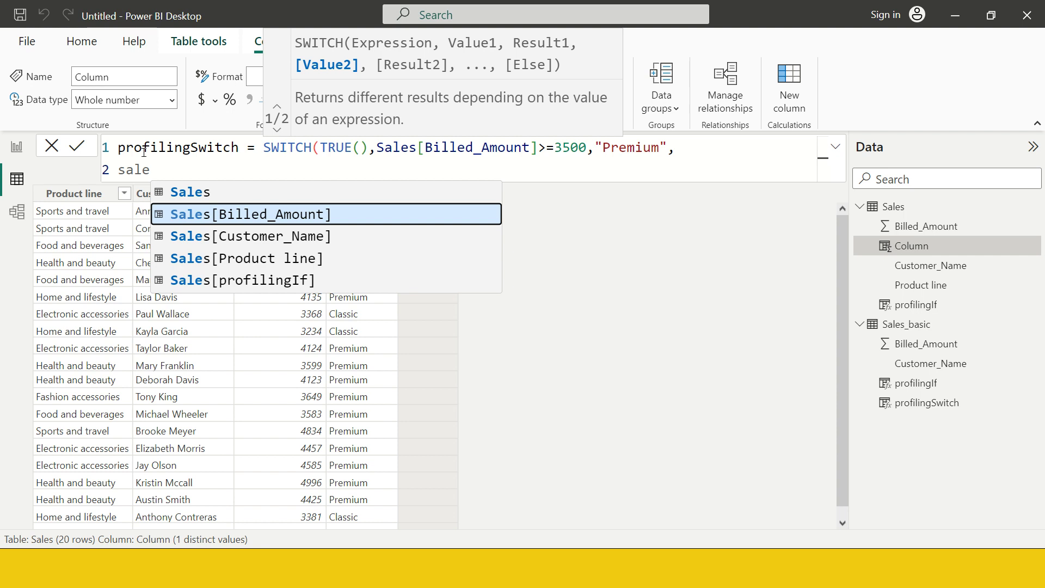
pyautogui.press('Tab')
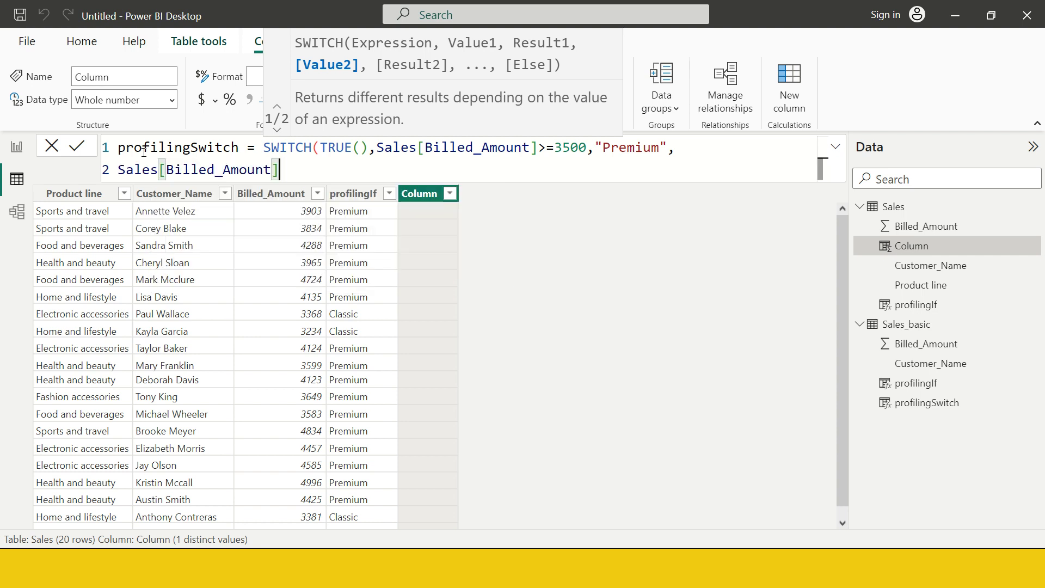
pyautogui.write('>=20')
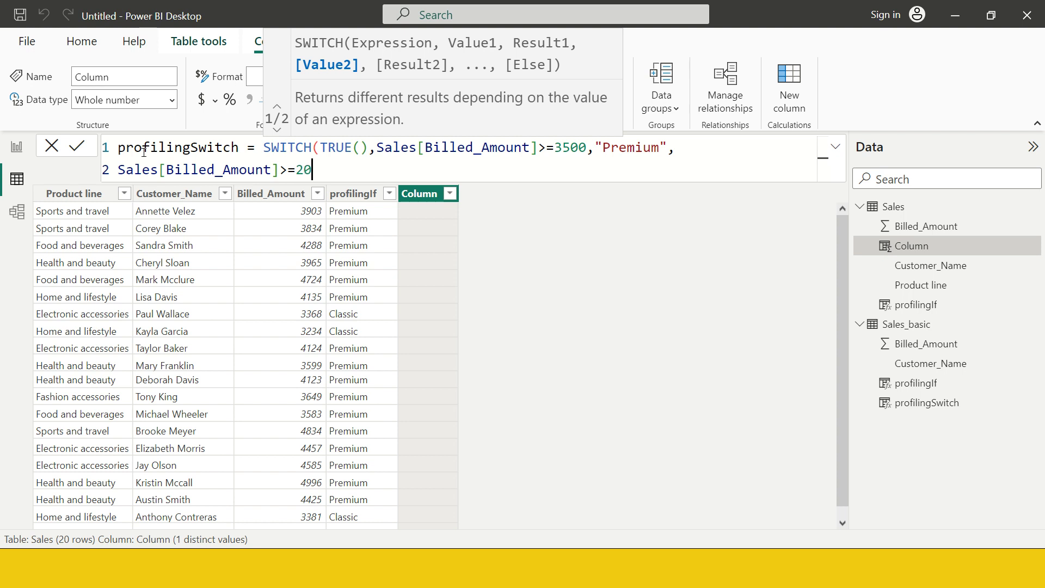
pyautogui.write('00,"Cl')
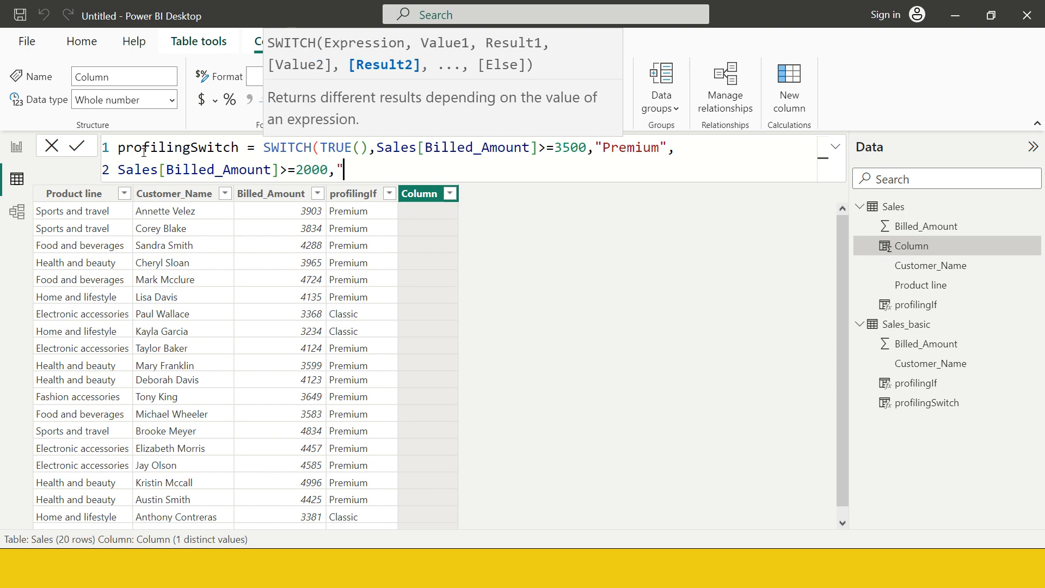
pyautogui.write('assic",Gener')
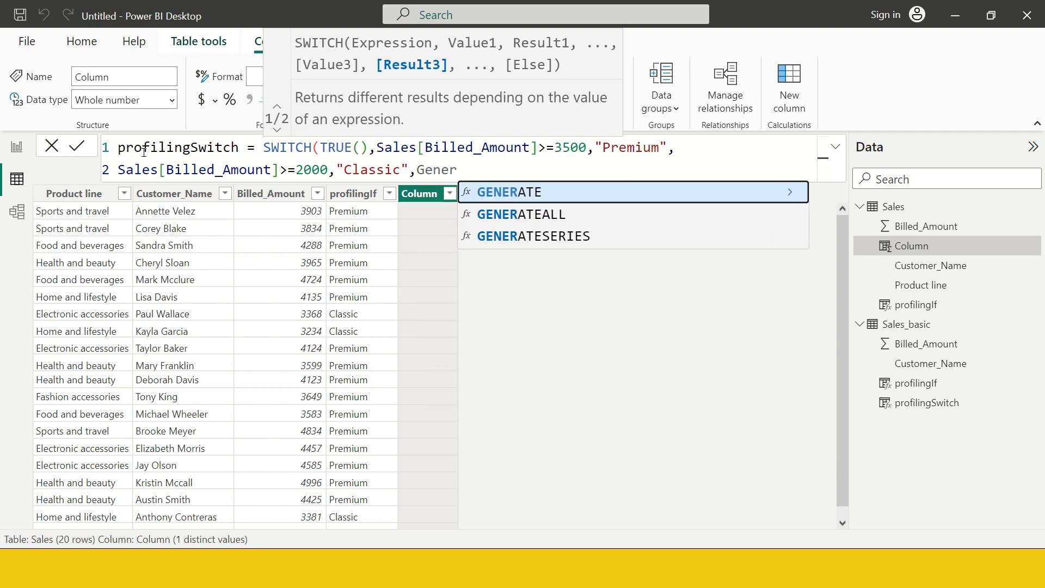
pyautogui.press('BackSpace')
pyautogui.press('BackSpace')
pyautogui.press('BackSpace')
pyautogui.press('BackSpace')
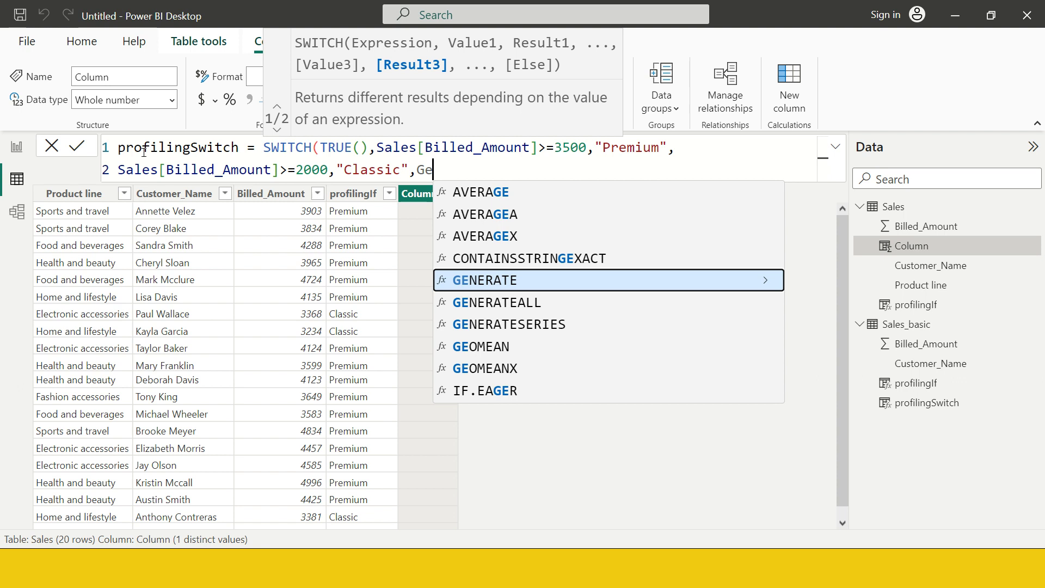
pyautogui.press('BackSpace')
pyautogui.write('"General")')
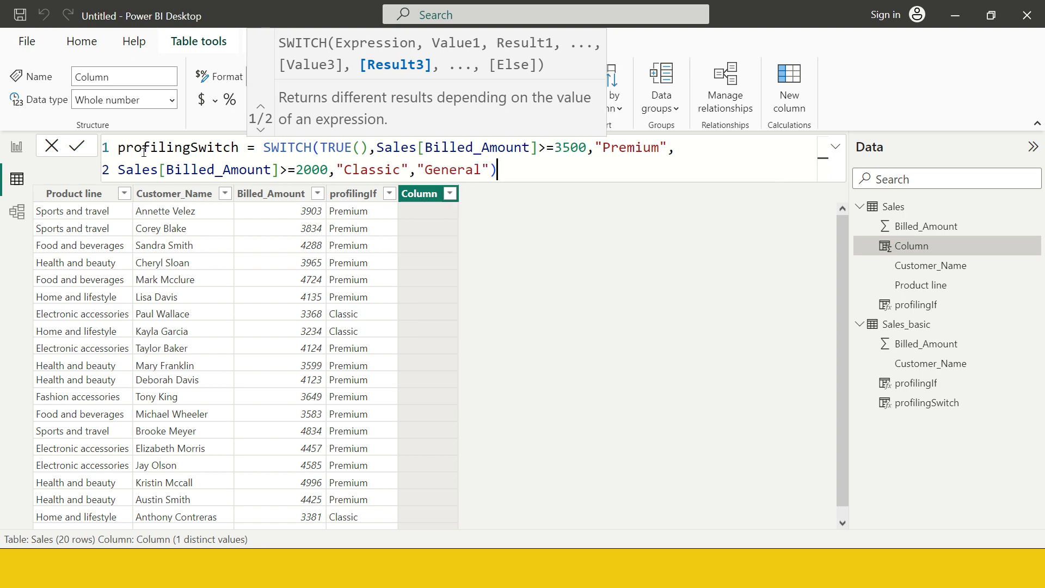
# Indent the second line of the profilingSwitch formula to align under the first Sales[Billed_Amount] condition, and commit the formula
pyautogui.press('Home')
pyautogui.press('Tab')
pyautogui.press('Tab')
pyautogui.press('Tab')
pyautogui.press('Tab')
pyautogui.press('Tab')
pyautogui.press('Tab')
pyautogui.press('Tab')
pyautogui.press('Tab')
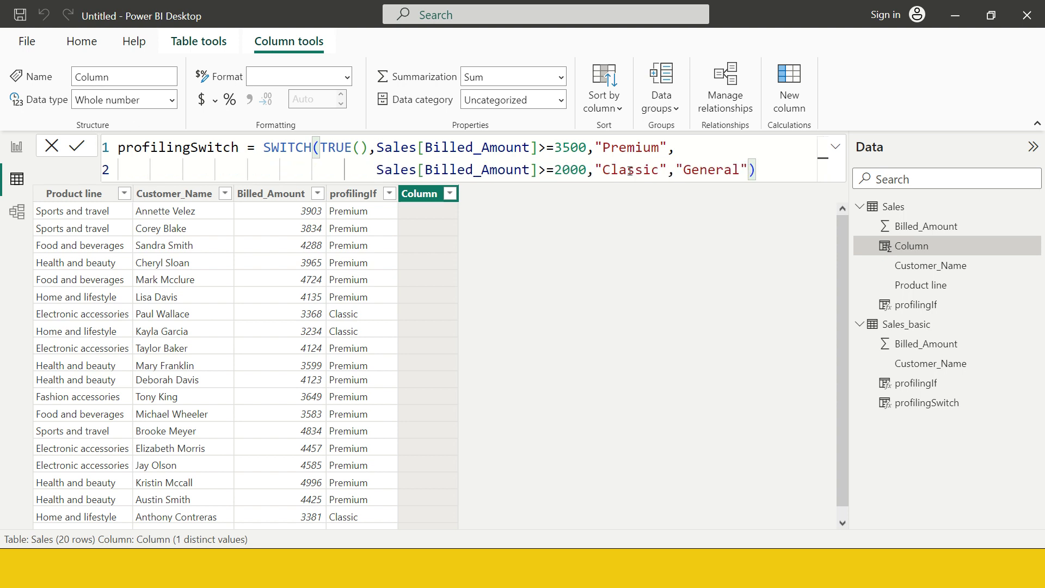
pyautogui.press('End')
pyautogui.press('Return')
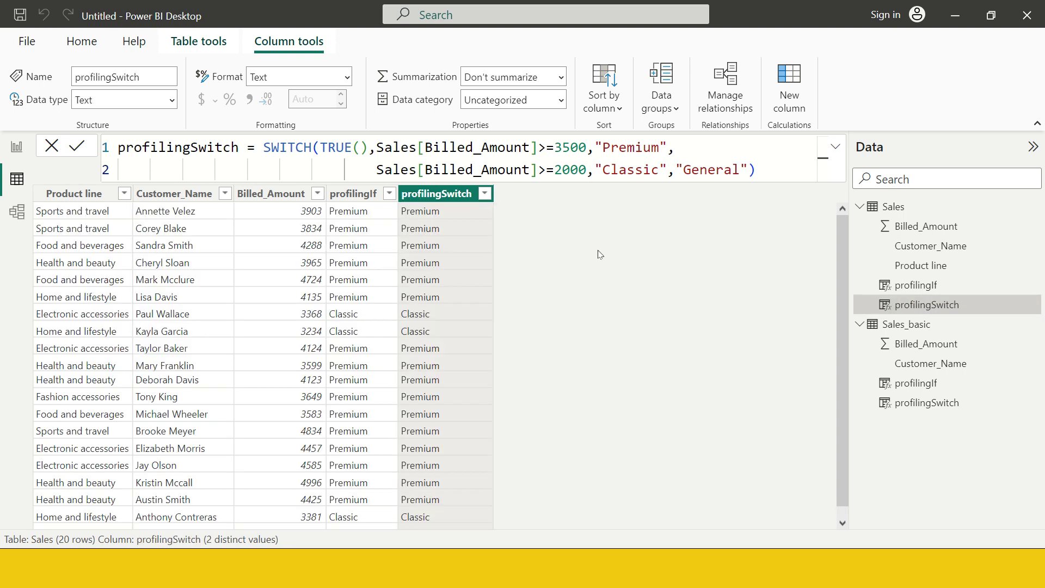
# Compare the profilingSwitch formula with the nested IF in the profilingIf formula of the Sales table
pyautogui.click(445, 219)
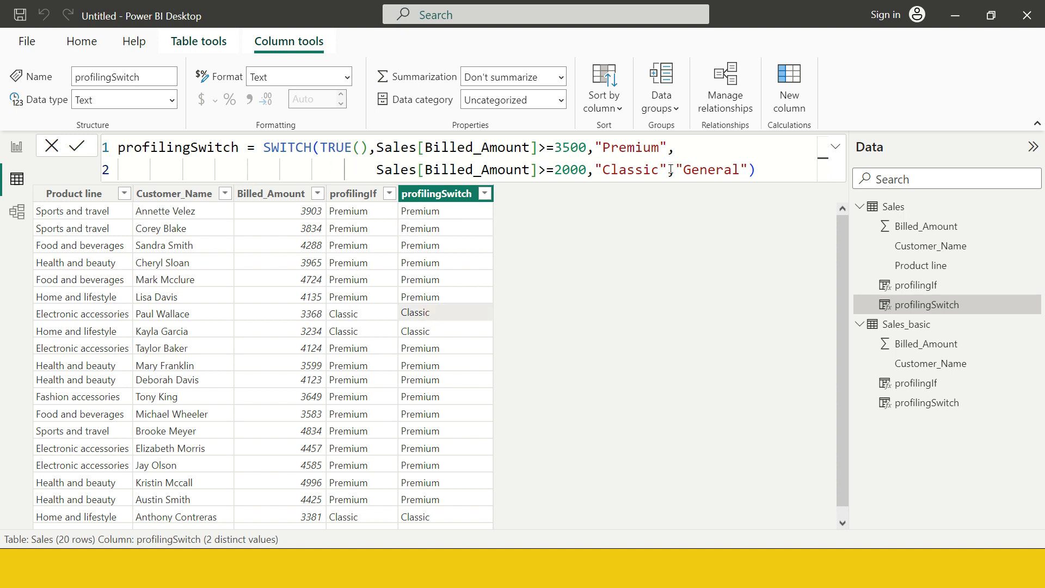
pyautogui.click(349, 219)
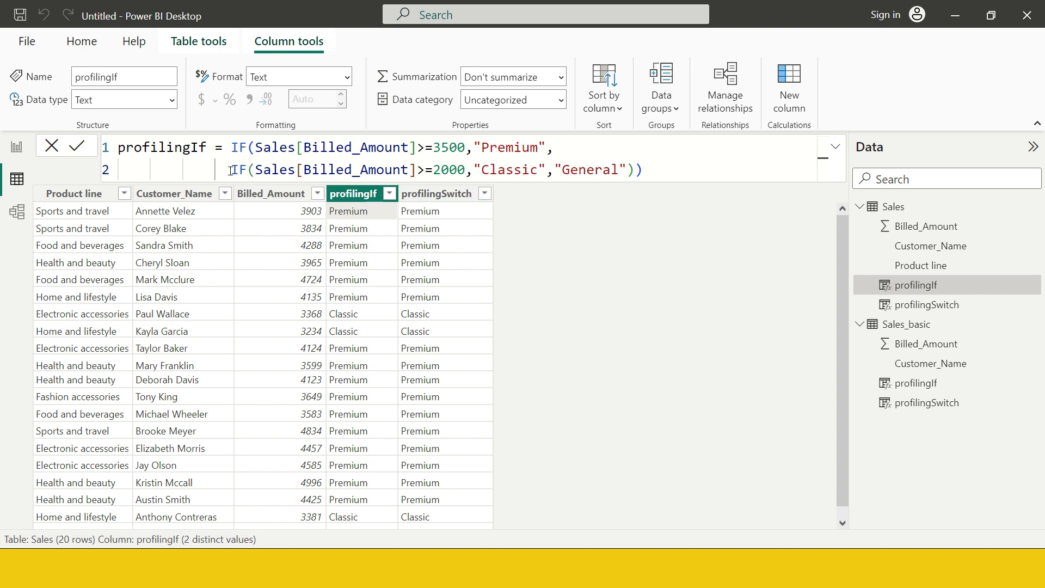
pyautogui.moveTo(231, 171); pyautogui.dragTo(393, 172)
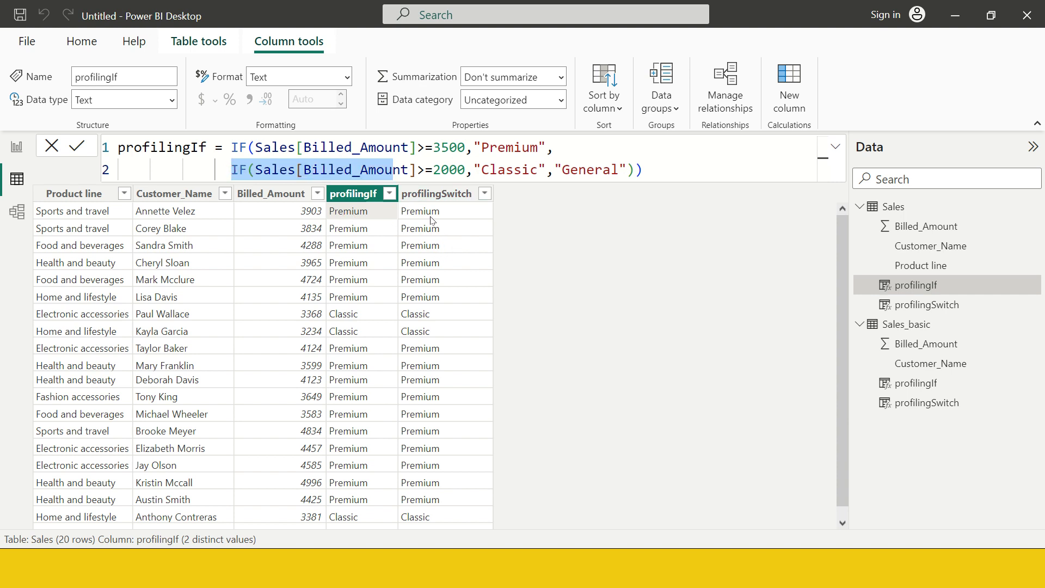
pyautogui.click(658, 171)
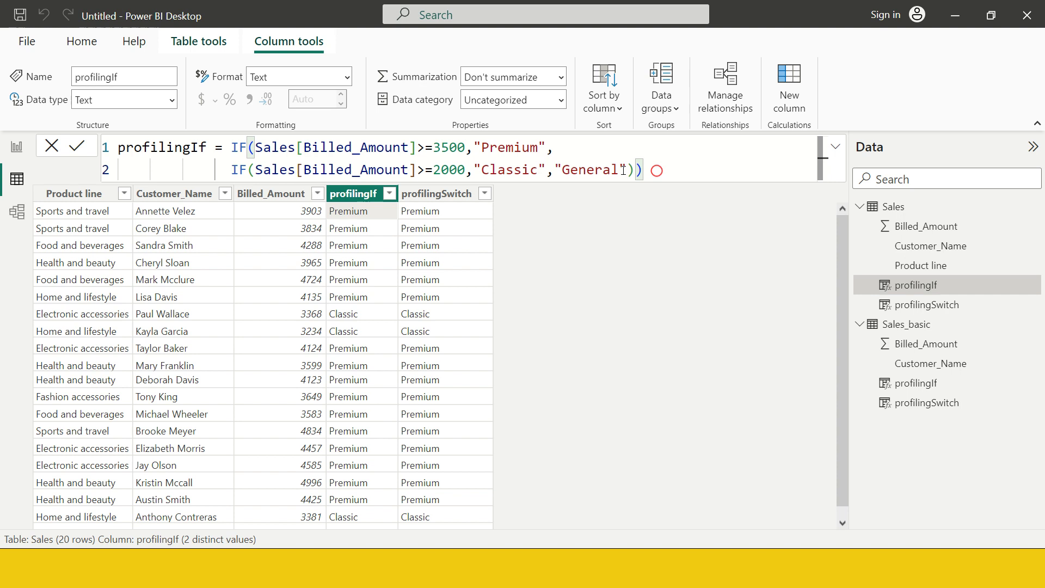
# Review the Sales[Billed_Amount]>=2000 condition and the closing "General" result in the profilingSwitch formula of the Sales table
pyautogui.click(455, 214)
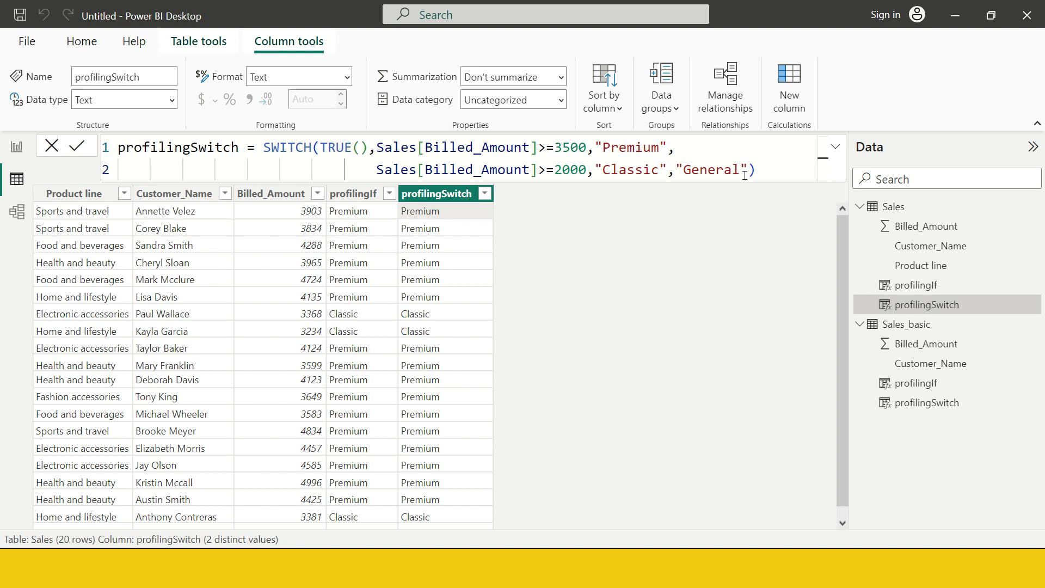
pyautogui.moveTo(379, 172); pyautogui.dragTo(539, 170)
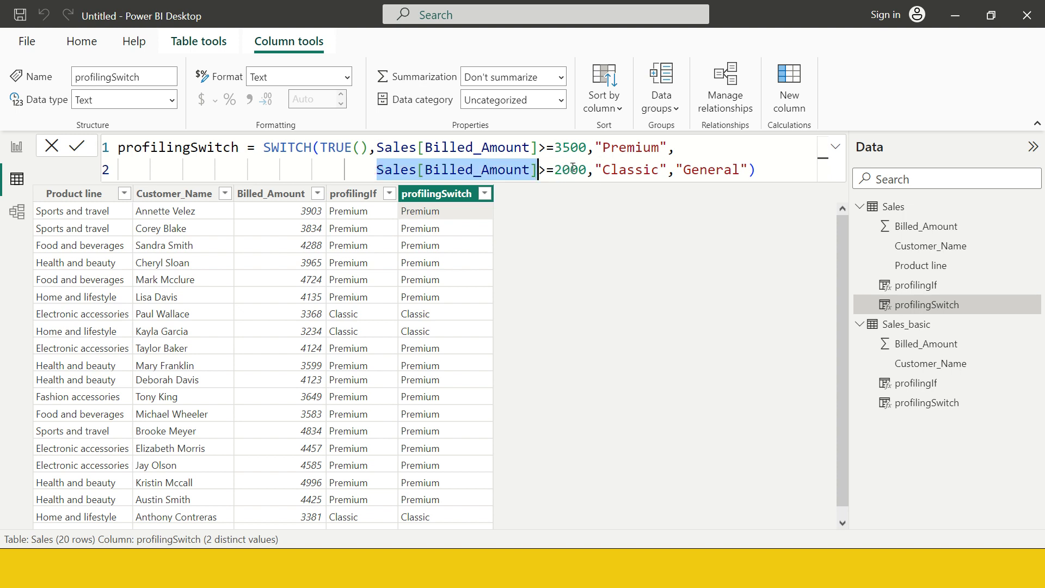
pyautogui.doubleClick(573, 170)
pyautogui.click(767, 173)
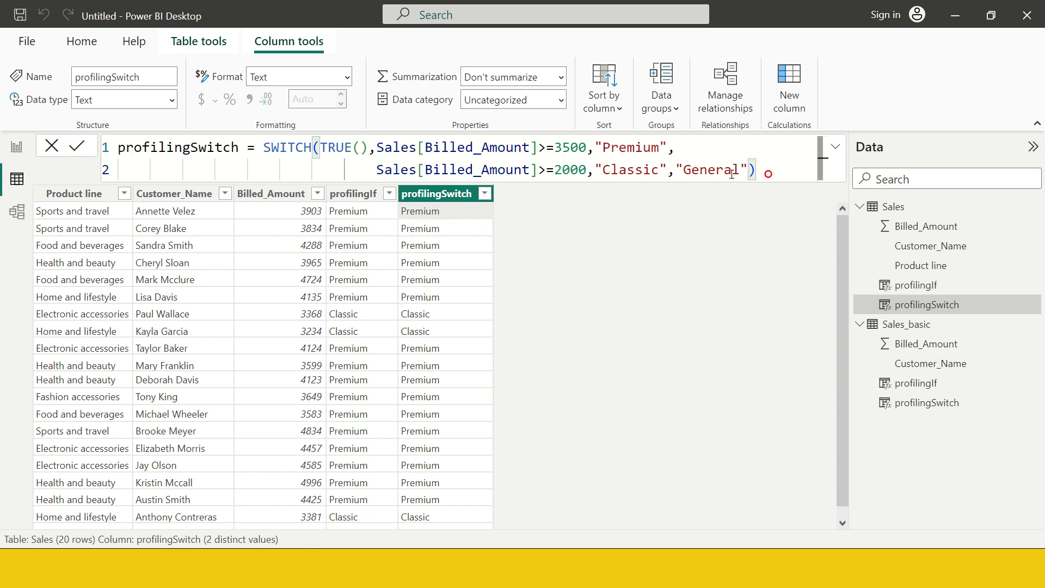
pyautogui.click(442, 263)
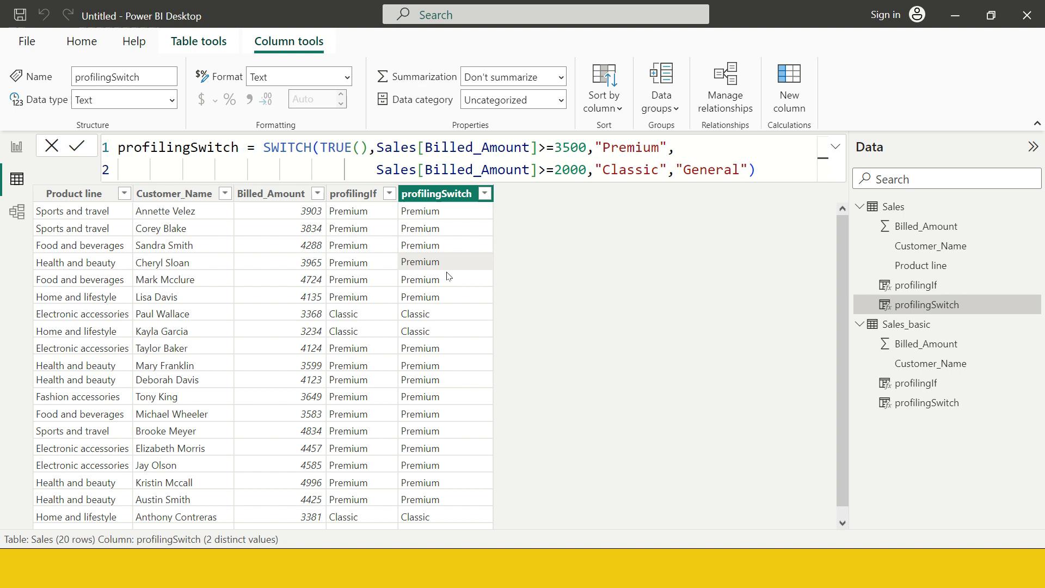
pyautogui.click(457, 224)
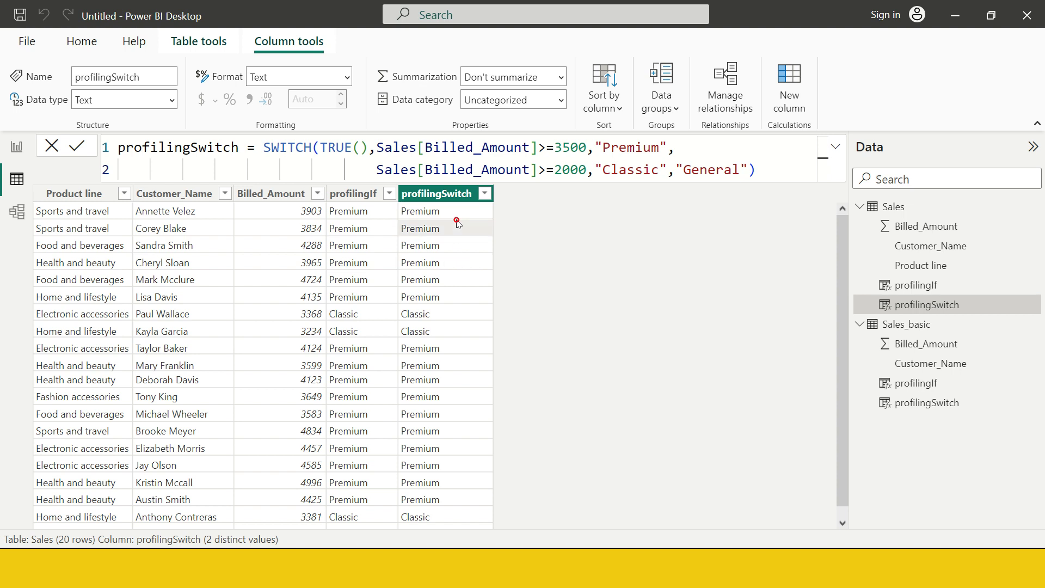
# Switch to the PowerPoint slide show and advance to the slide comparing the nested IF and SWITCH(TRUE()) formulas
pyautogui.hotkey('alt', 'Tab')
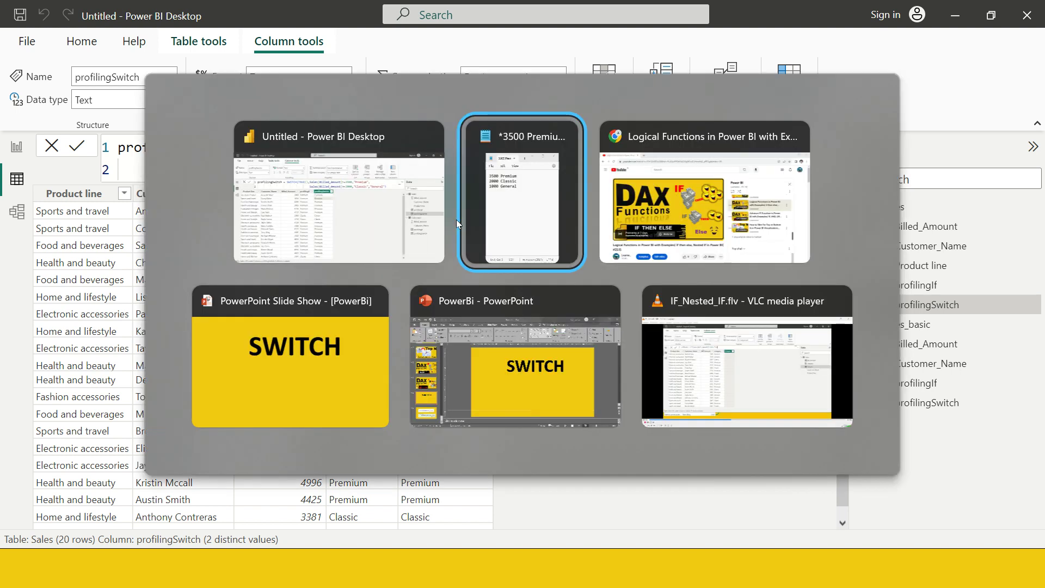
pyautogui.hotkey('alt', 'Tab')
pyautogui.hotkey('alt', 'Tab')
pyautogui.press('Right')
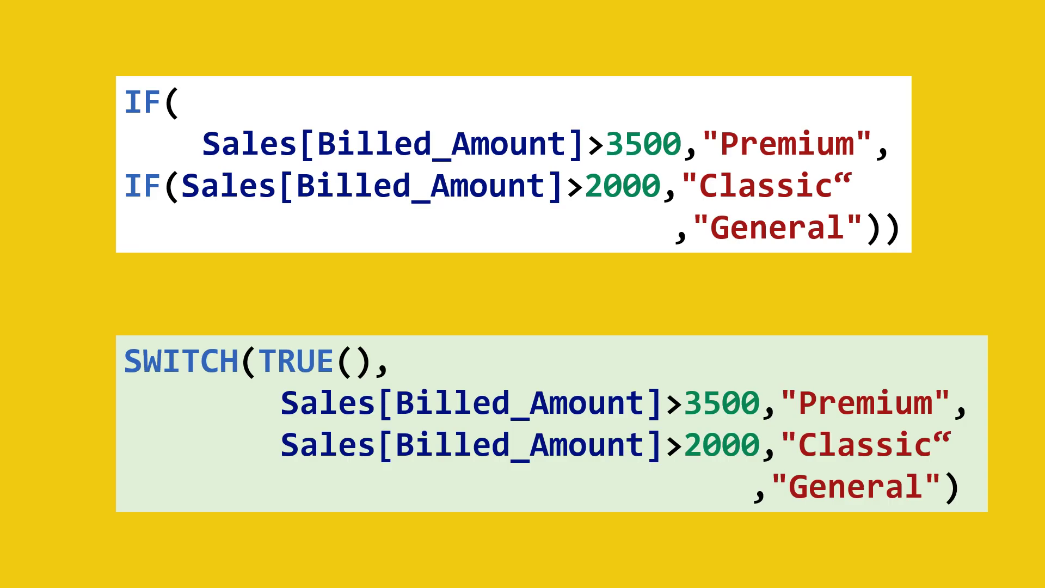